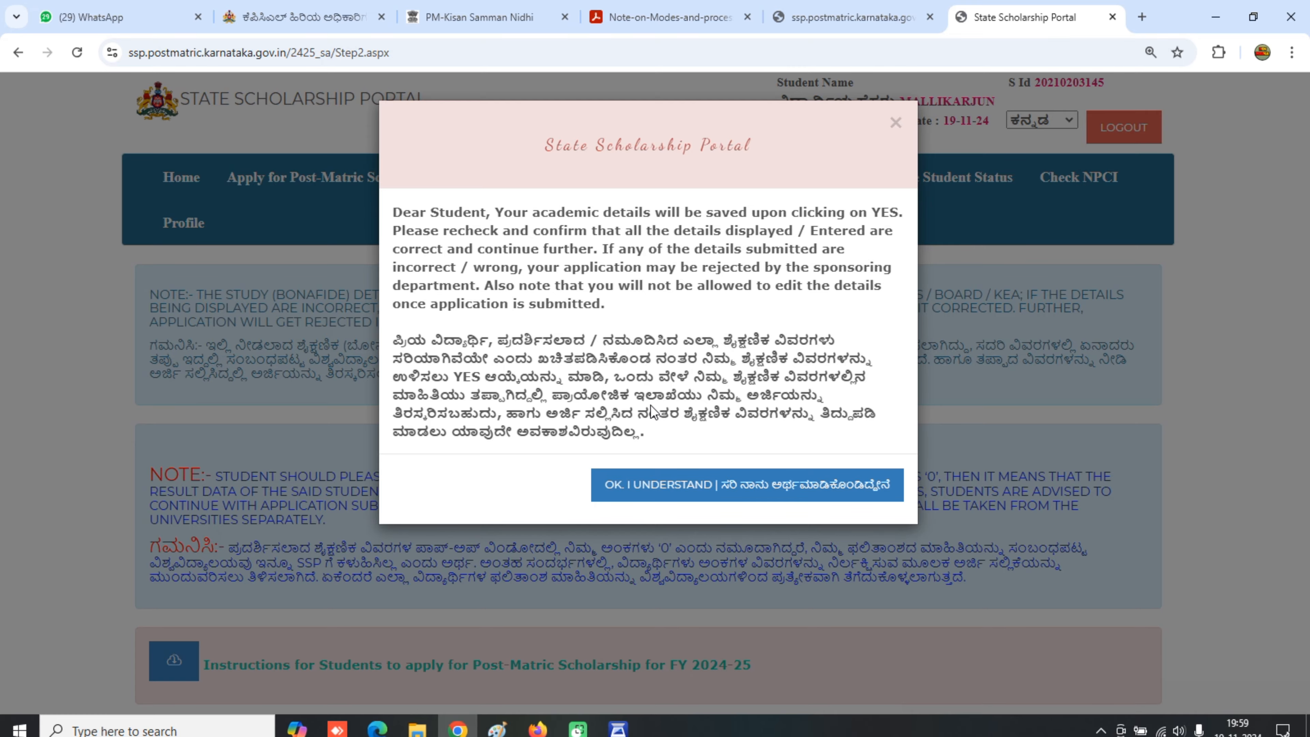
- Accept the academic-details warning and save the present-year college and course details
left_click(779, 494)
scroll(280, 497, "down", 5)
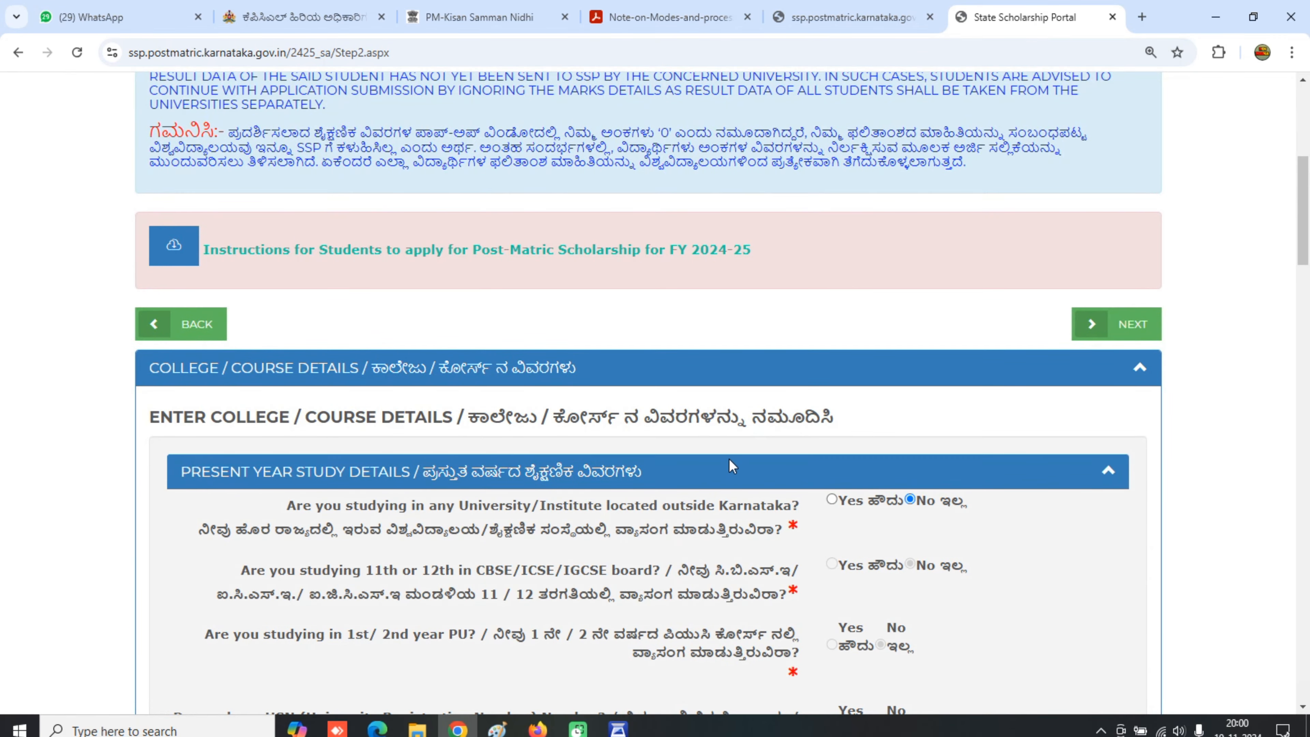
scroll(714, 460, "down", 5)
scroll(714, 460, "down", 12)
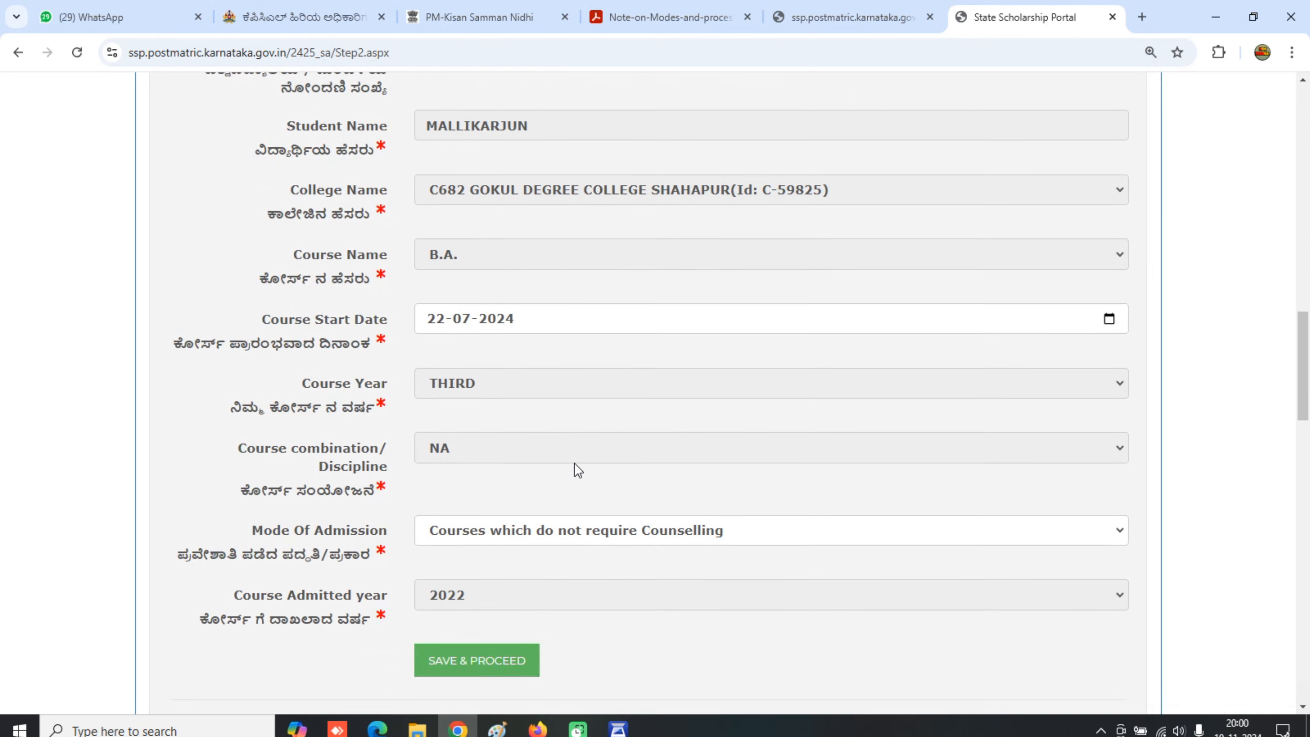
scroll(563, 467, "down", 5)
scroll(564, 467, "up", 5)
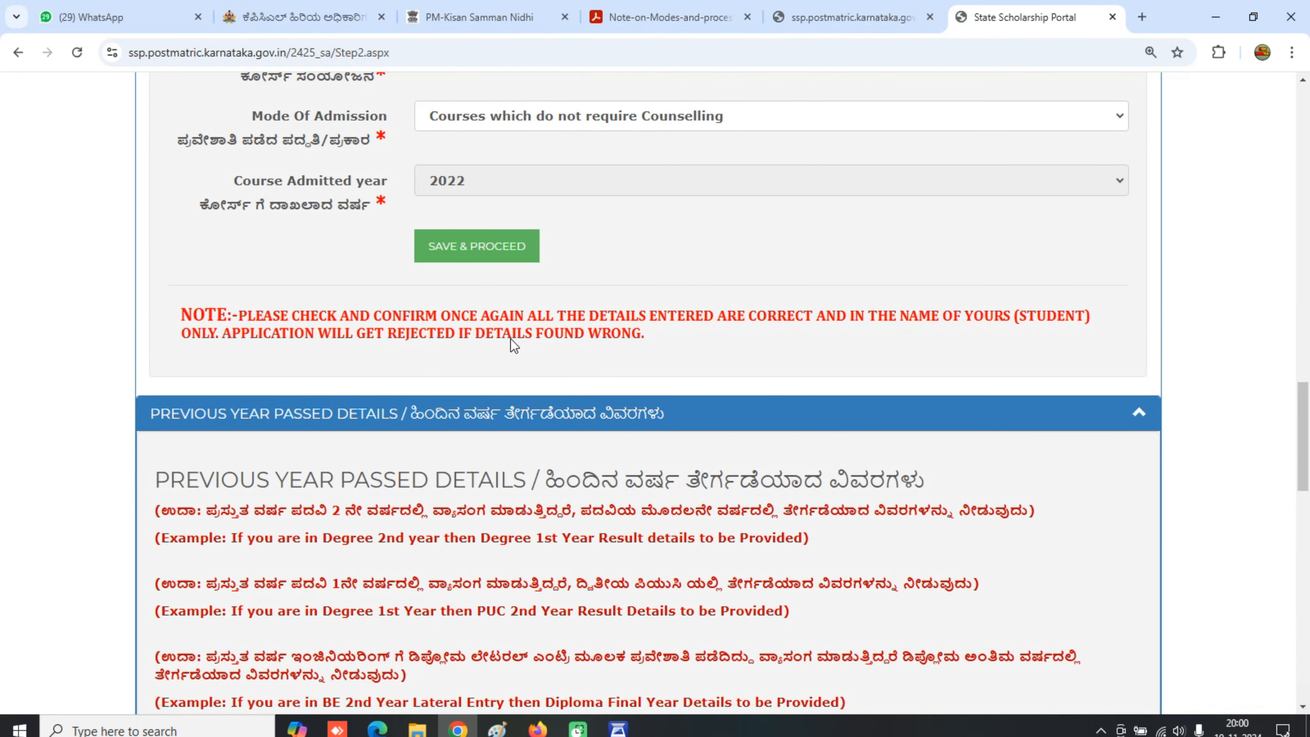
left_click(492, 265)
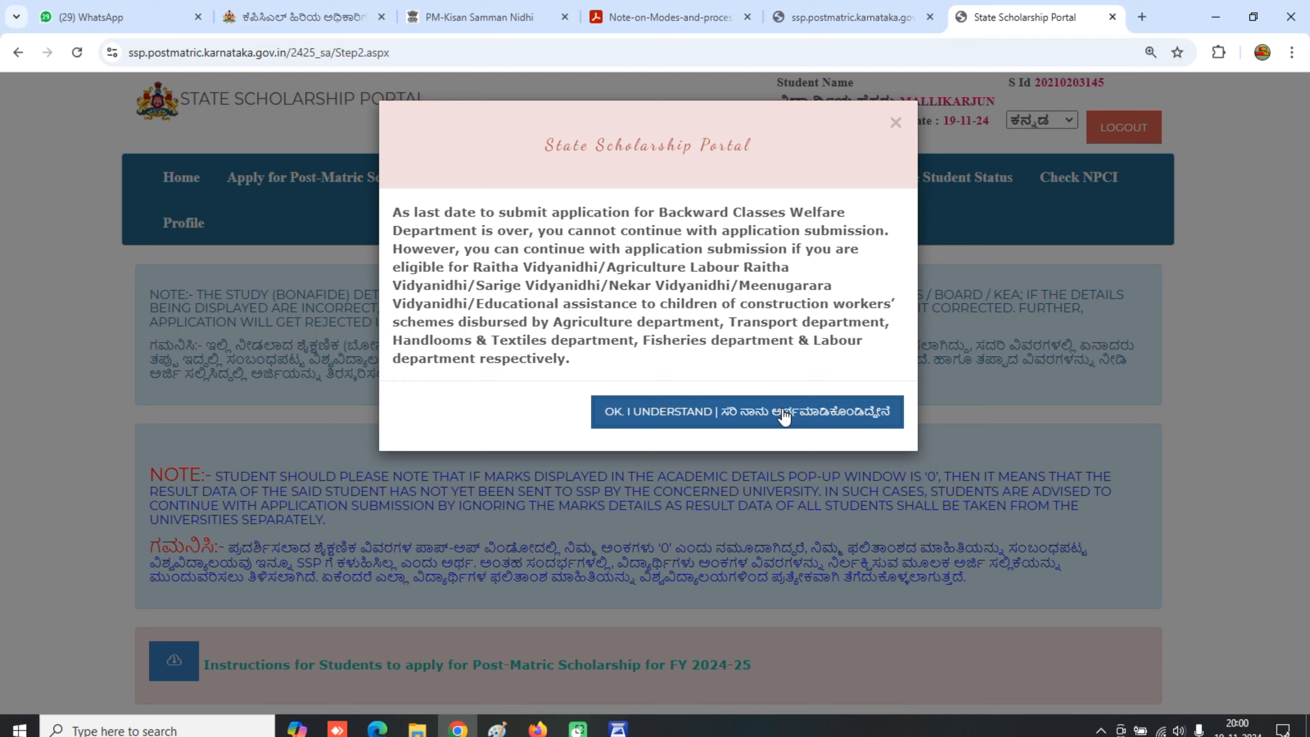
left_click(784, 416)
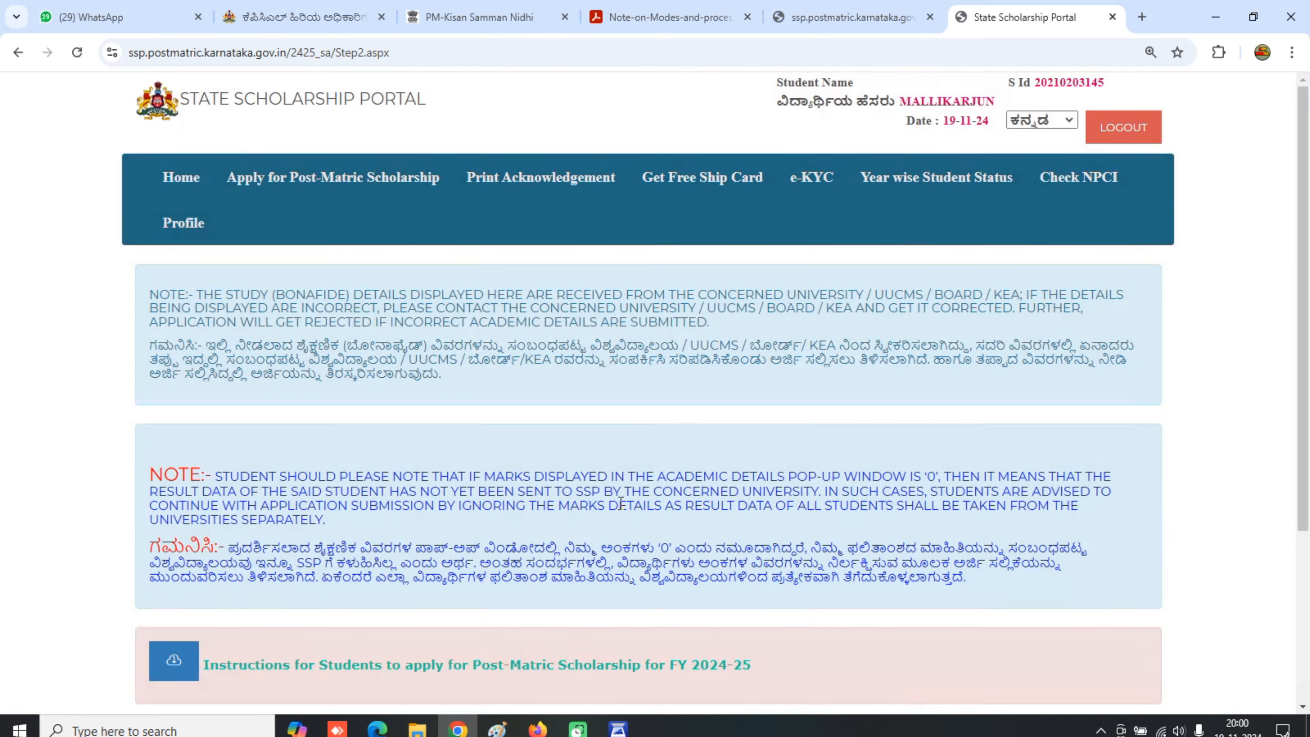
- Answer Yes to being a farmer/labourer's child and acknowledge the Backward Classes Welfare notice
scroll(622, 503, "down", 4)
left_click(837, 538)
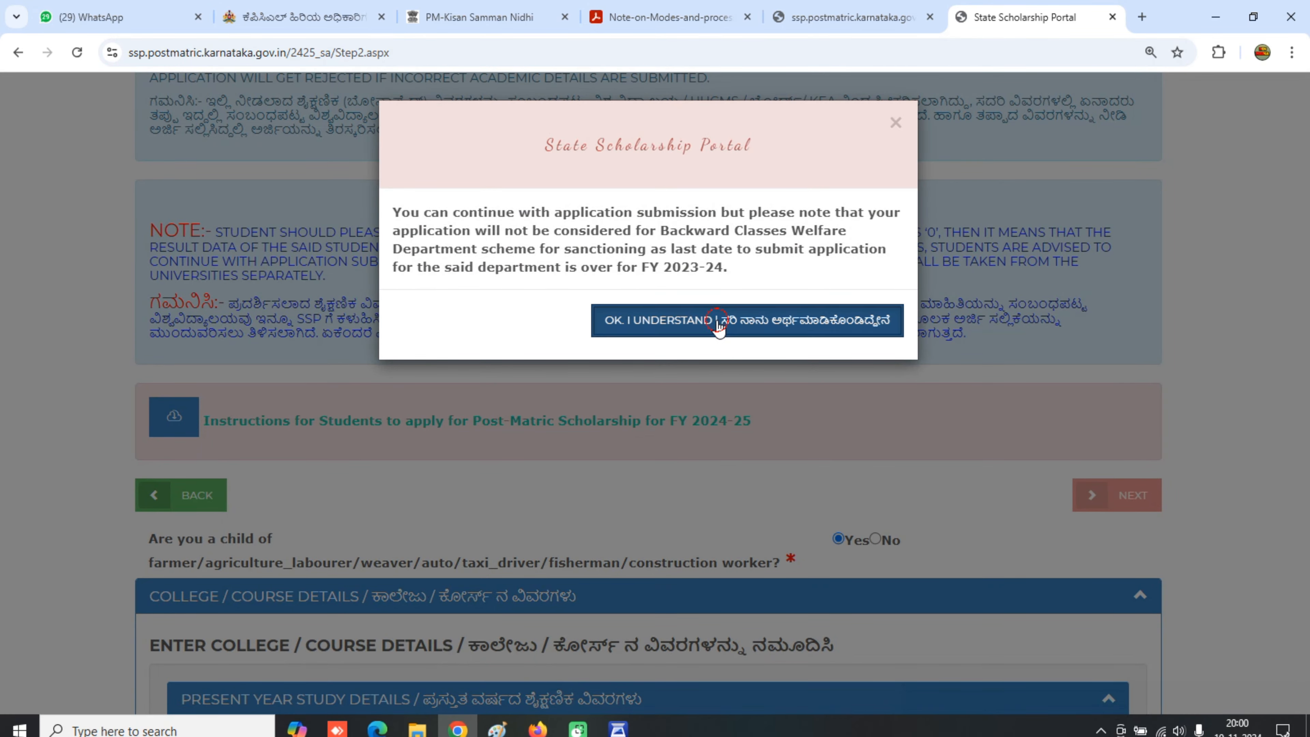
left_click(722, 330)
scroll(903, 517, "down", 8)
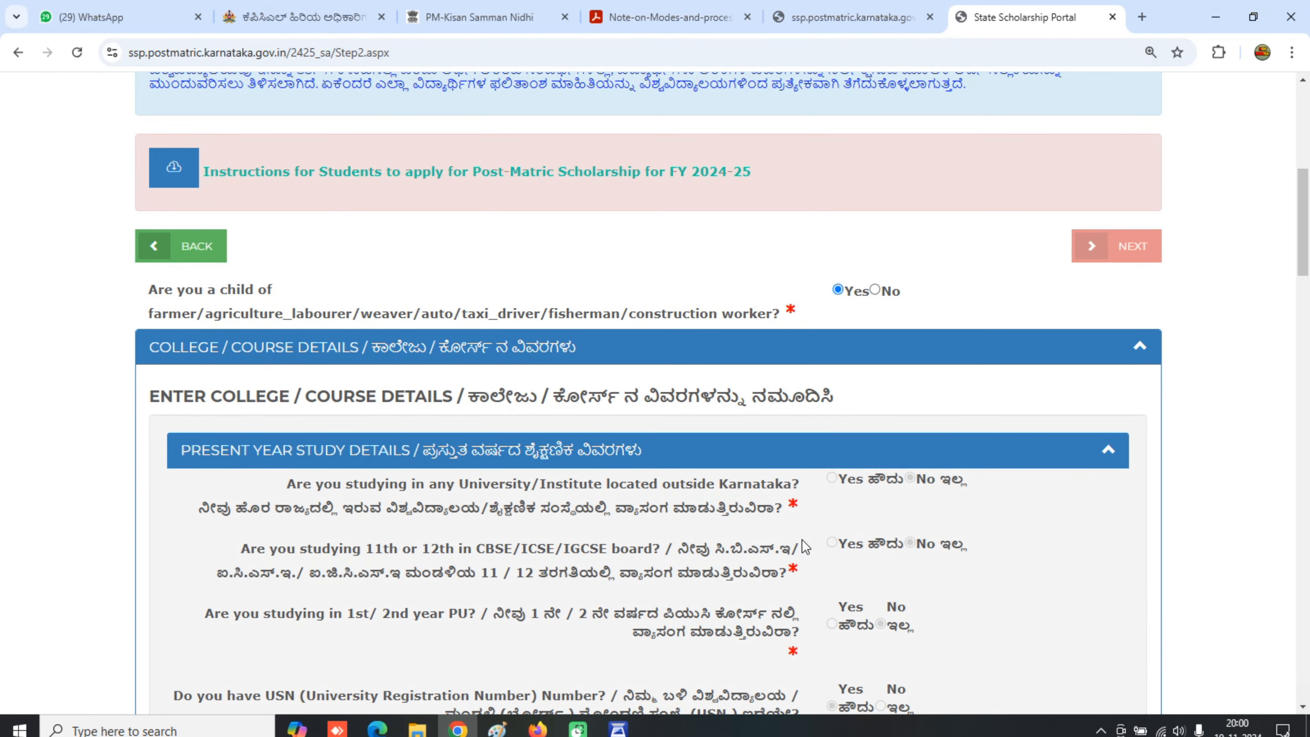
scroll(693, 570, "down", 20)
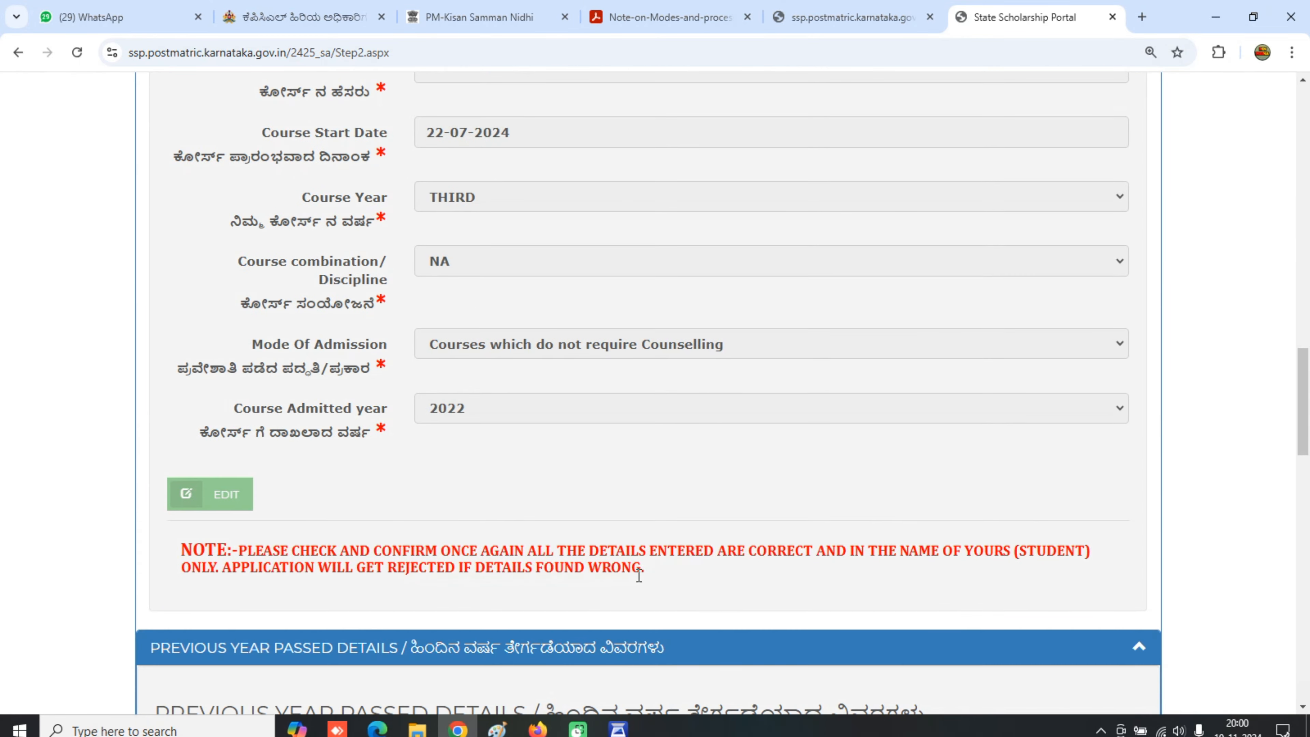
scroll(622, 580, "down", 10)
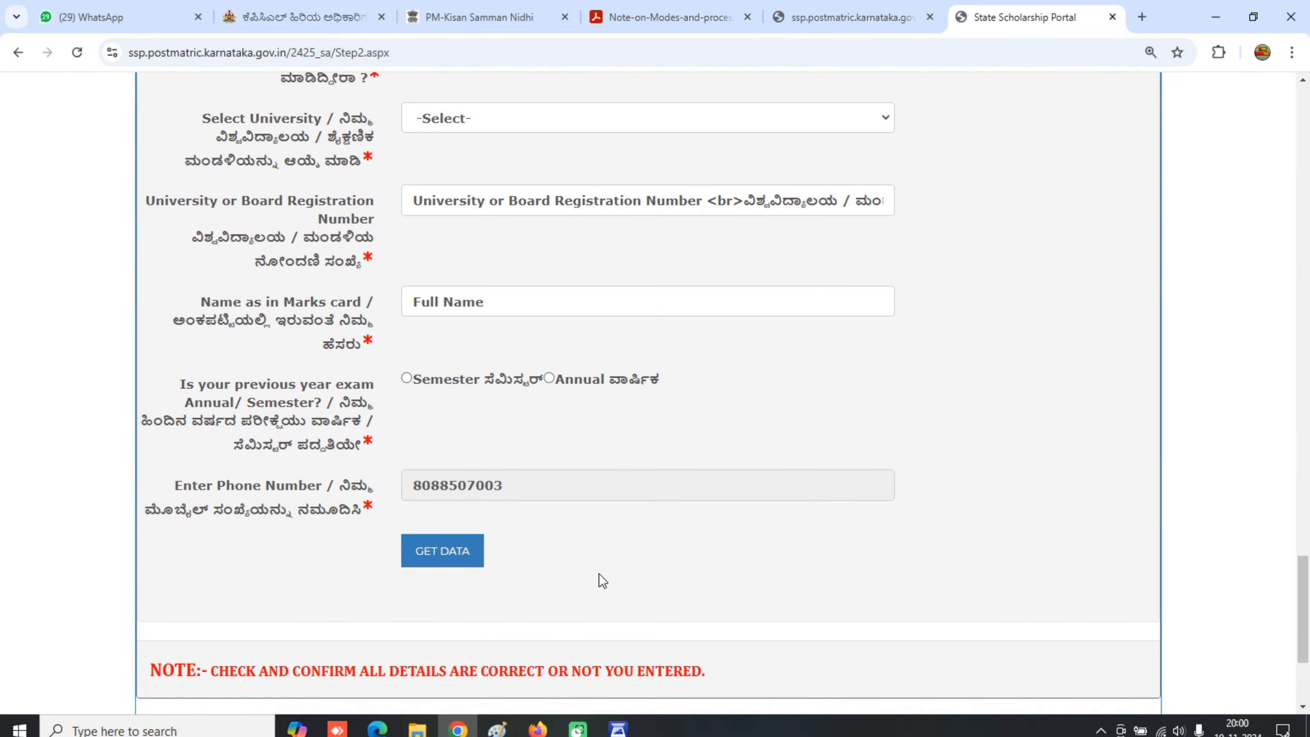
- Answer No to studying outside Karnataka and try fetching the previous-year result data
left_click(530, 126)
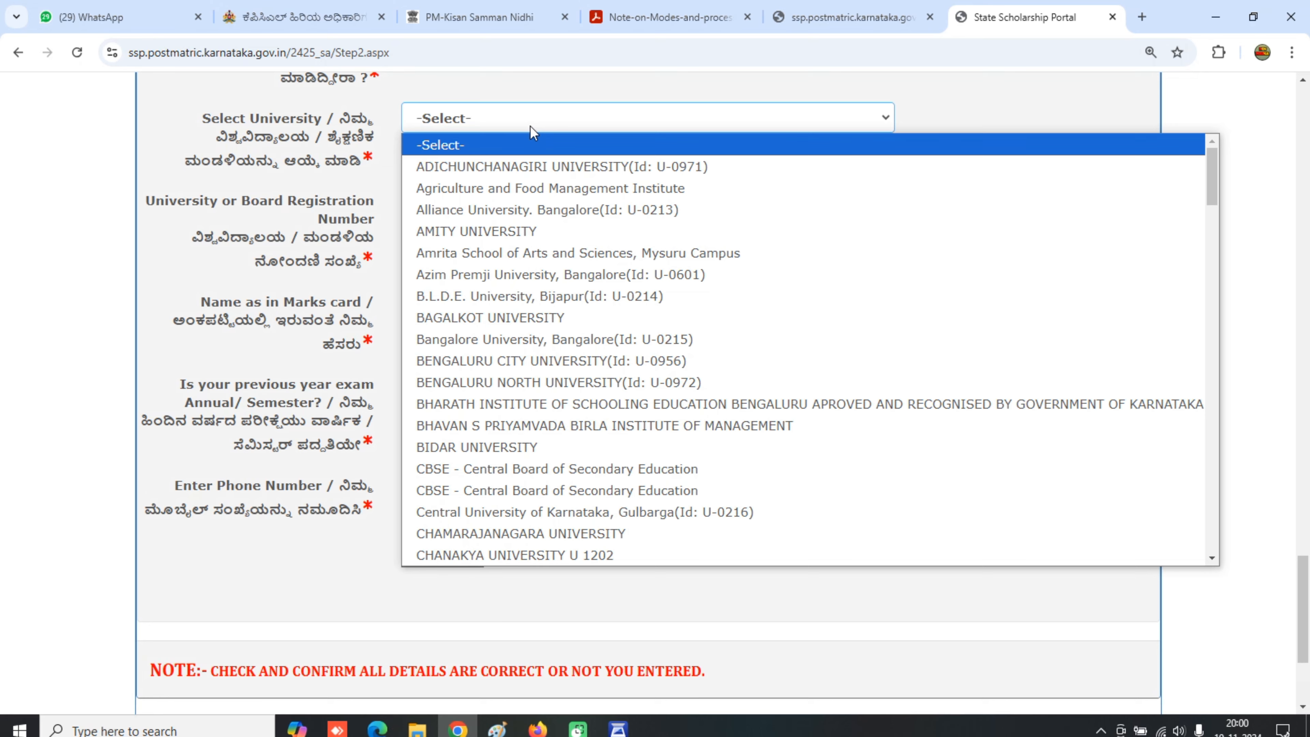
scroll(368, 272, "up", 4)
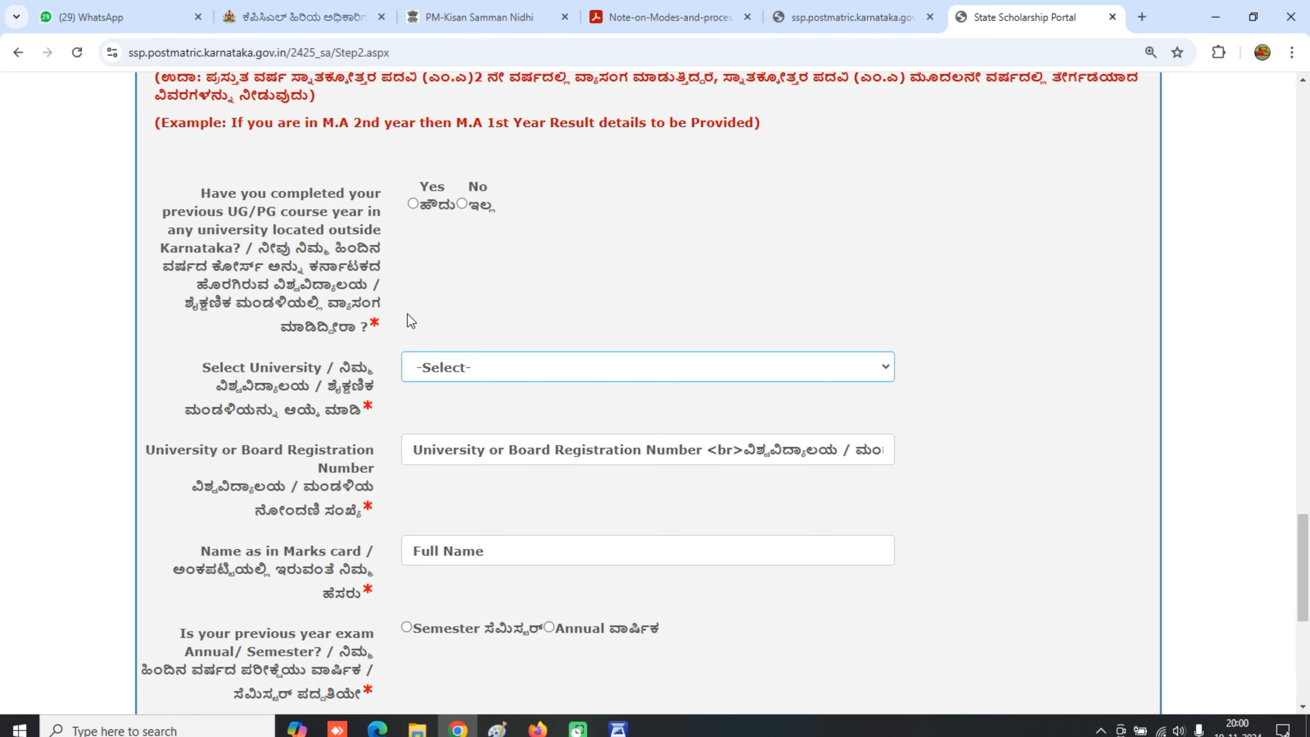
left_click(462, 203)
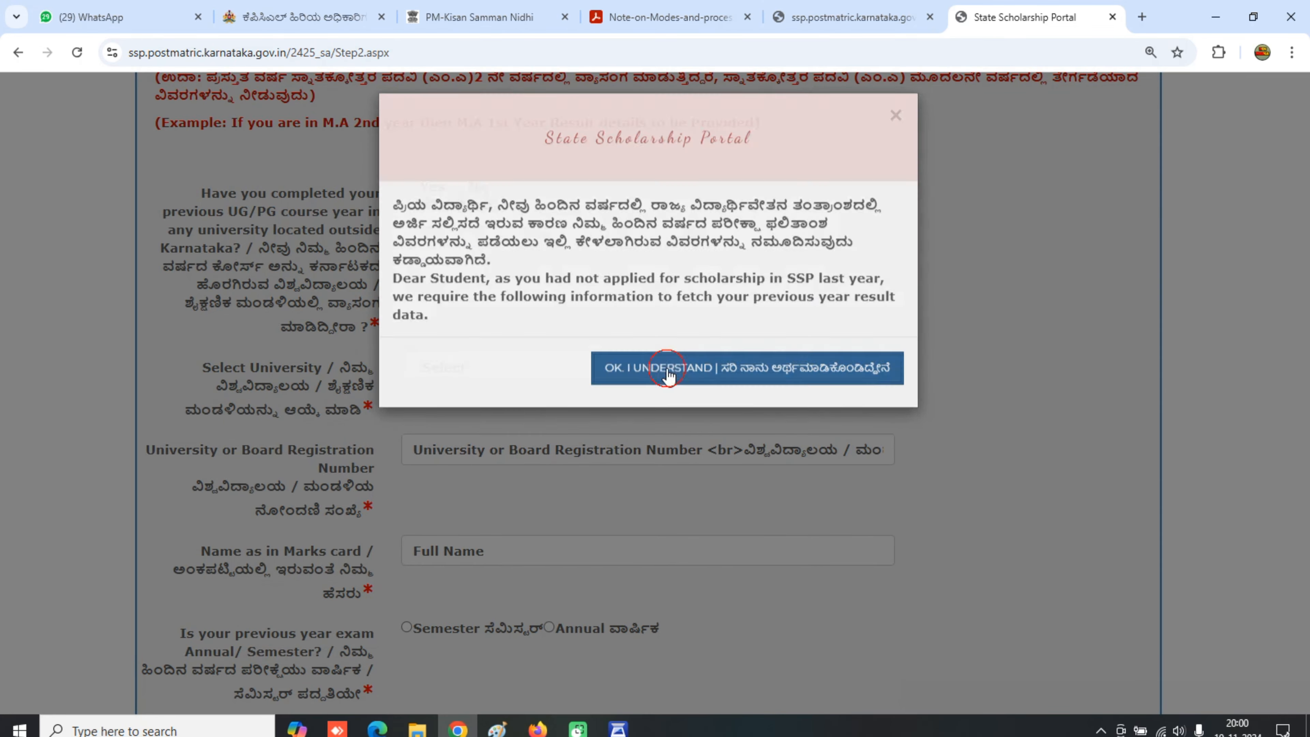
left_click(670, 374)
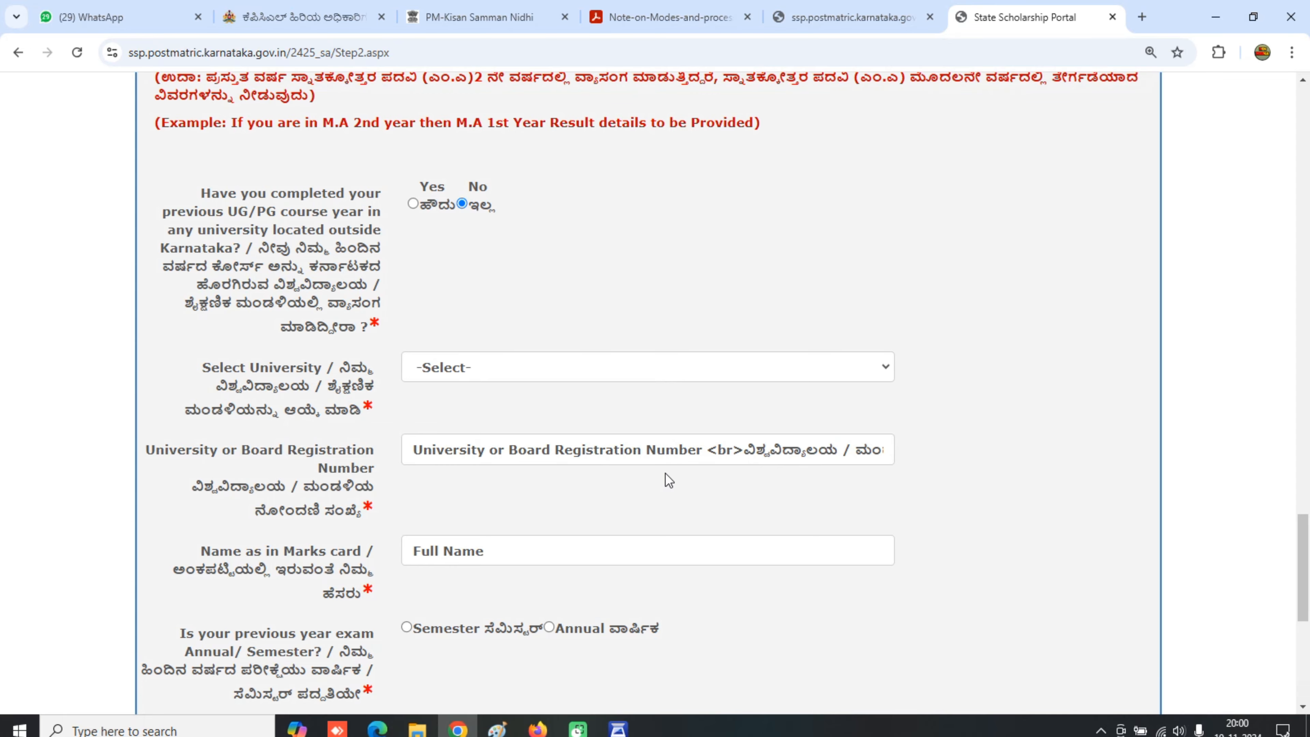
scroll(664, 464, "down", 5)
left_click(464, 393)
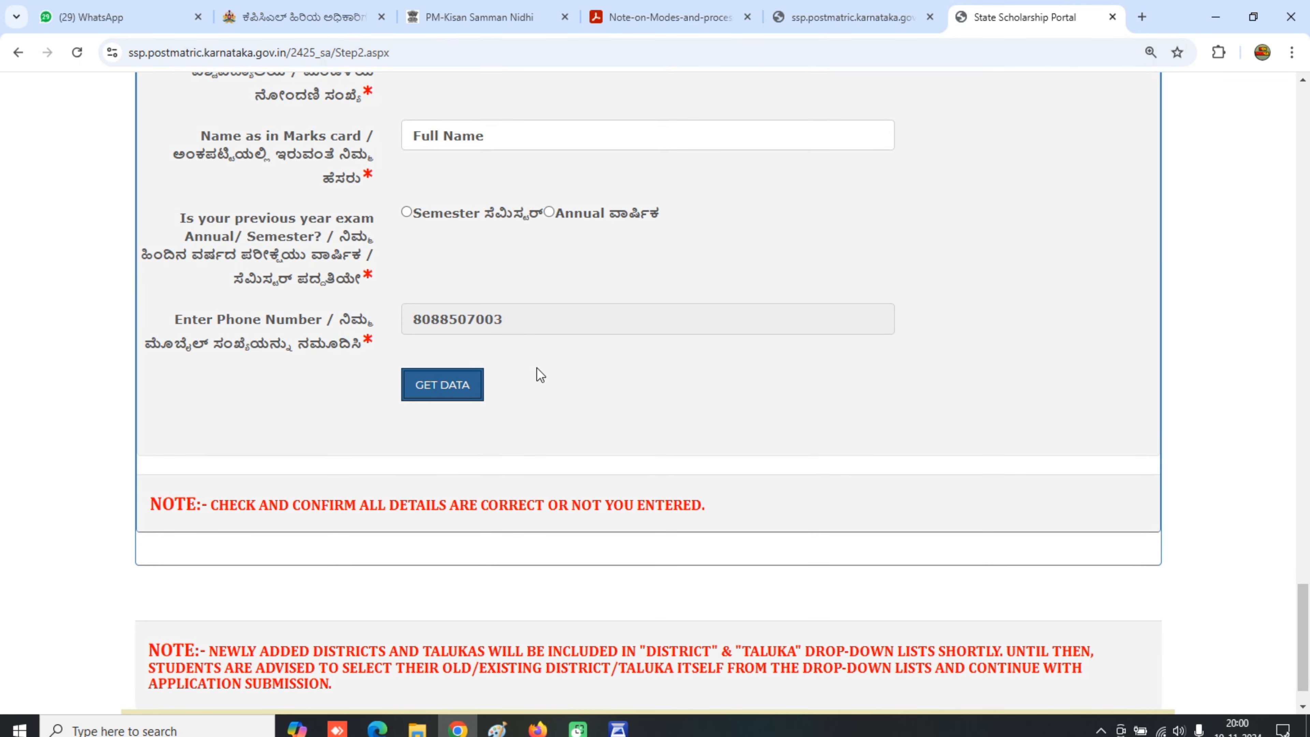
scroll(579, 346, "up", 3)
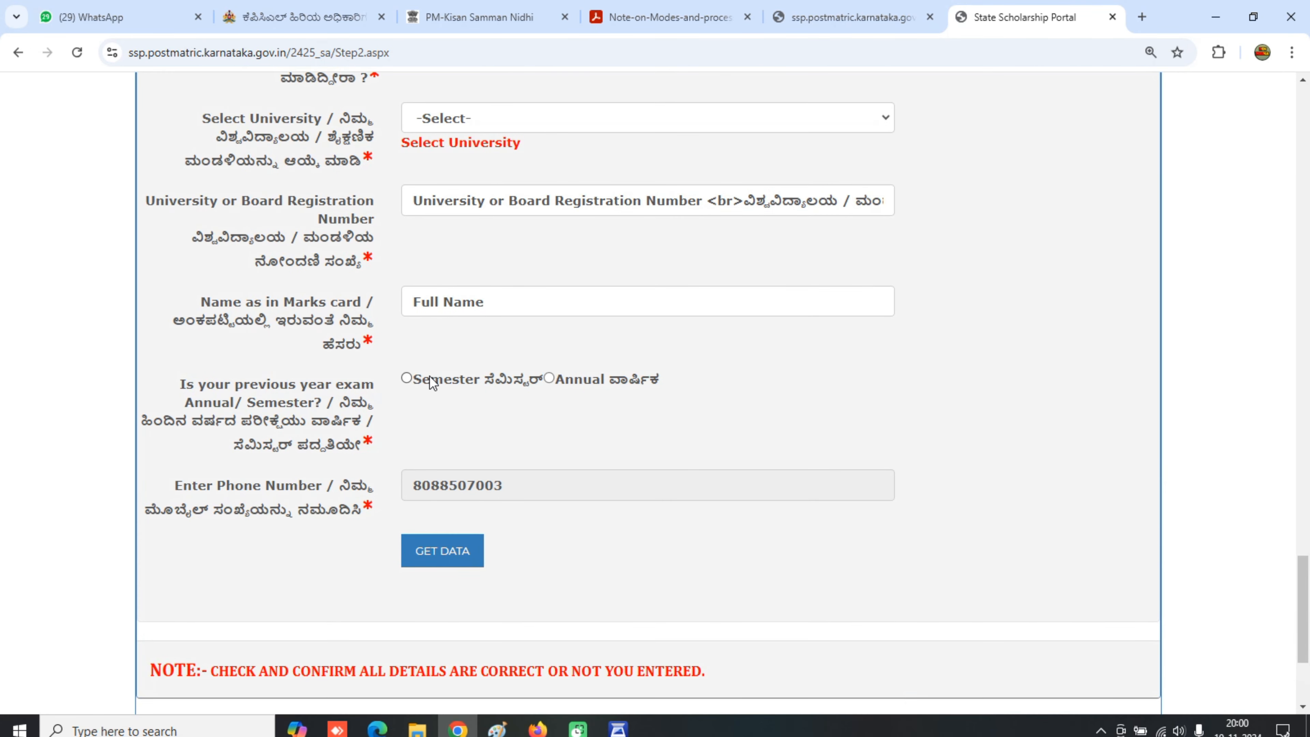
- Choose RAICHUR UNIVERSITY from the university list
left_click(442, 302)
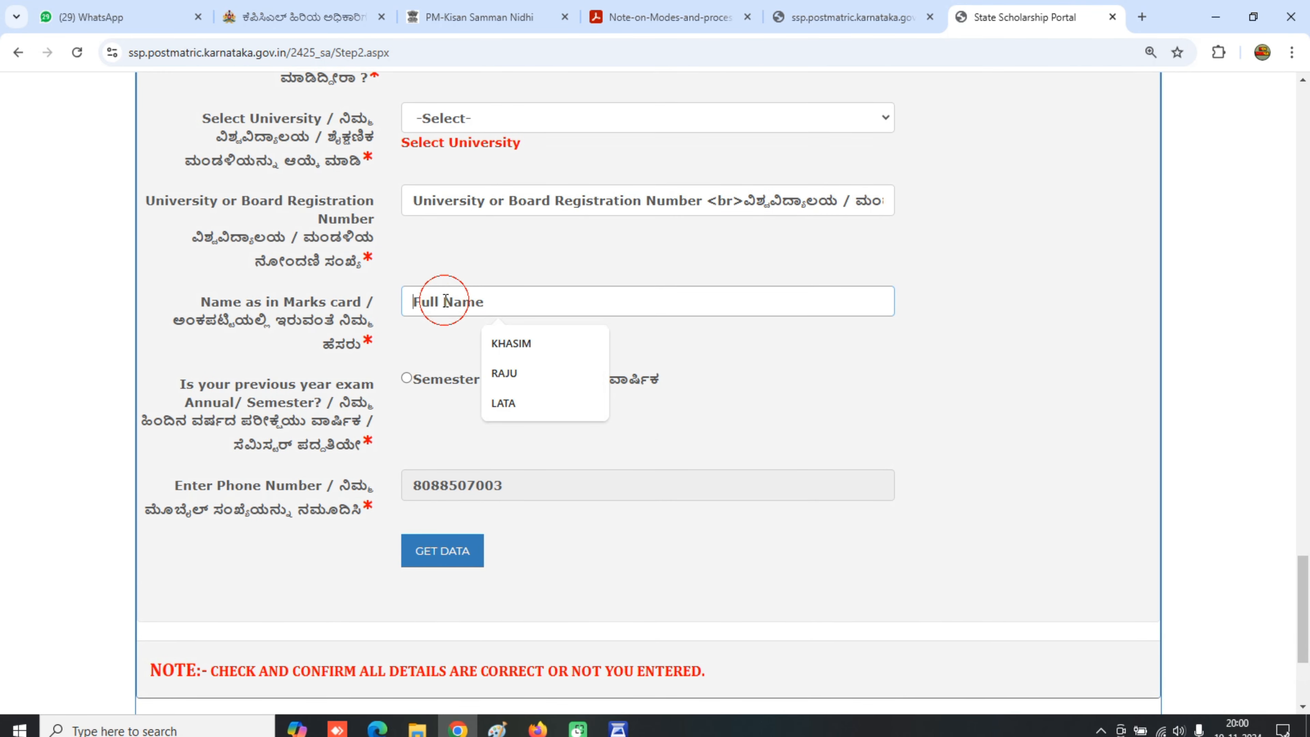
left_click(463, 124)
scroll(484, 433, "down", 1)
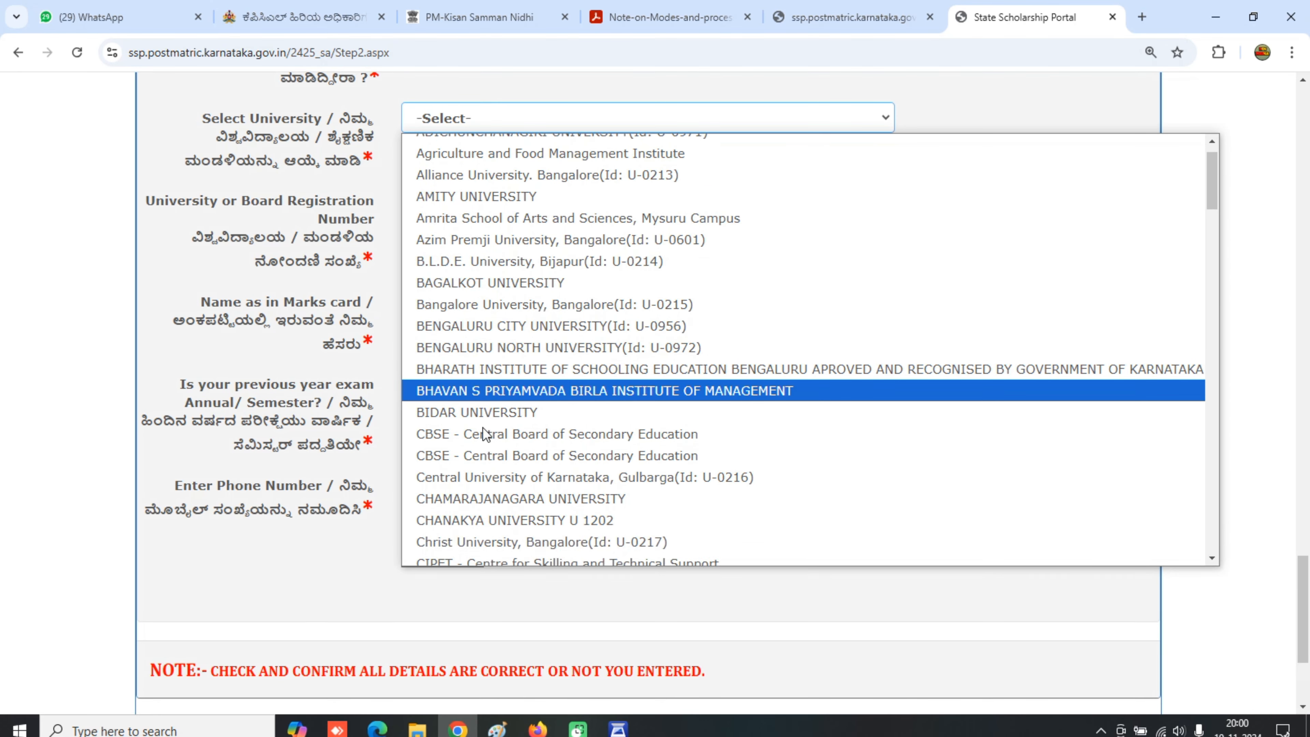
scroll(483, 432, "down", 10)
key("r")
key("r")
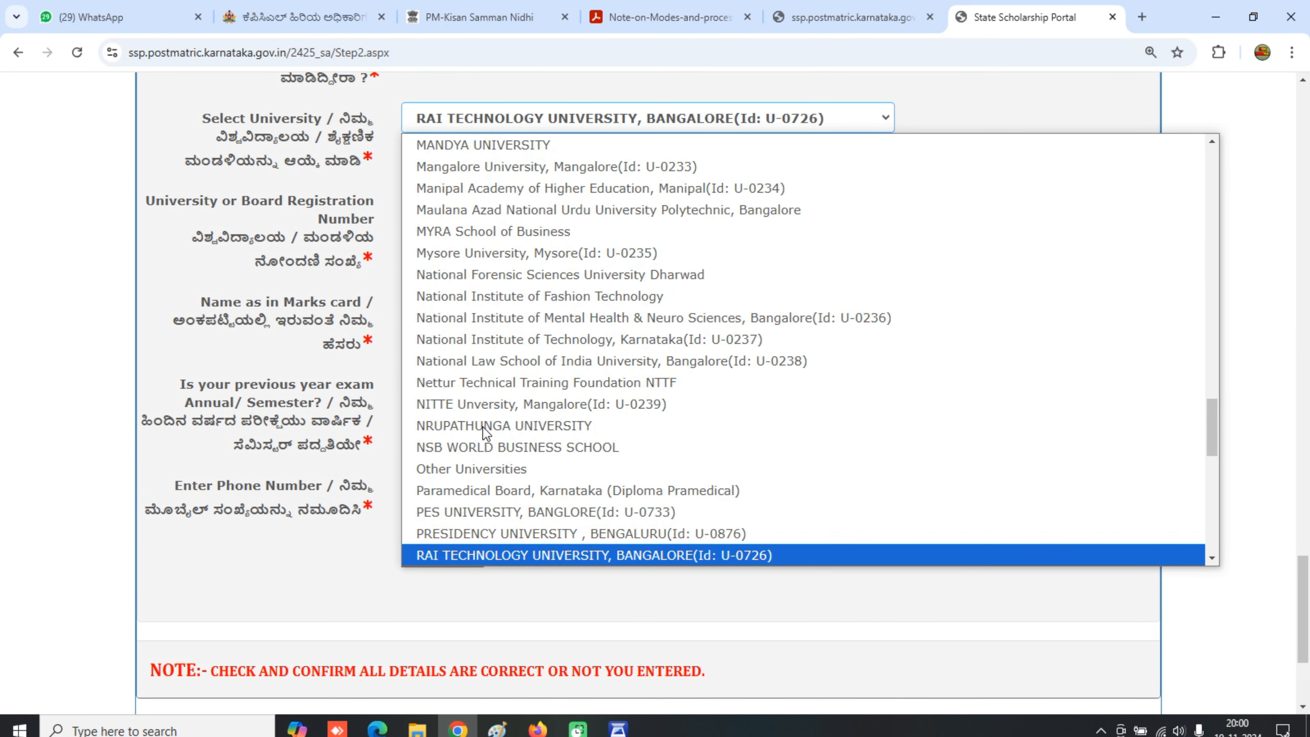
left_click(515, 555)
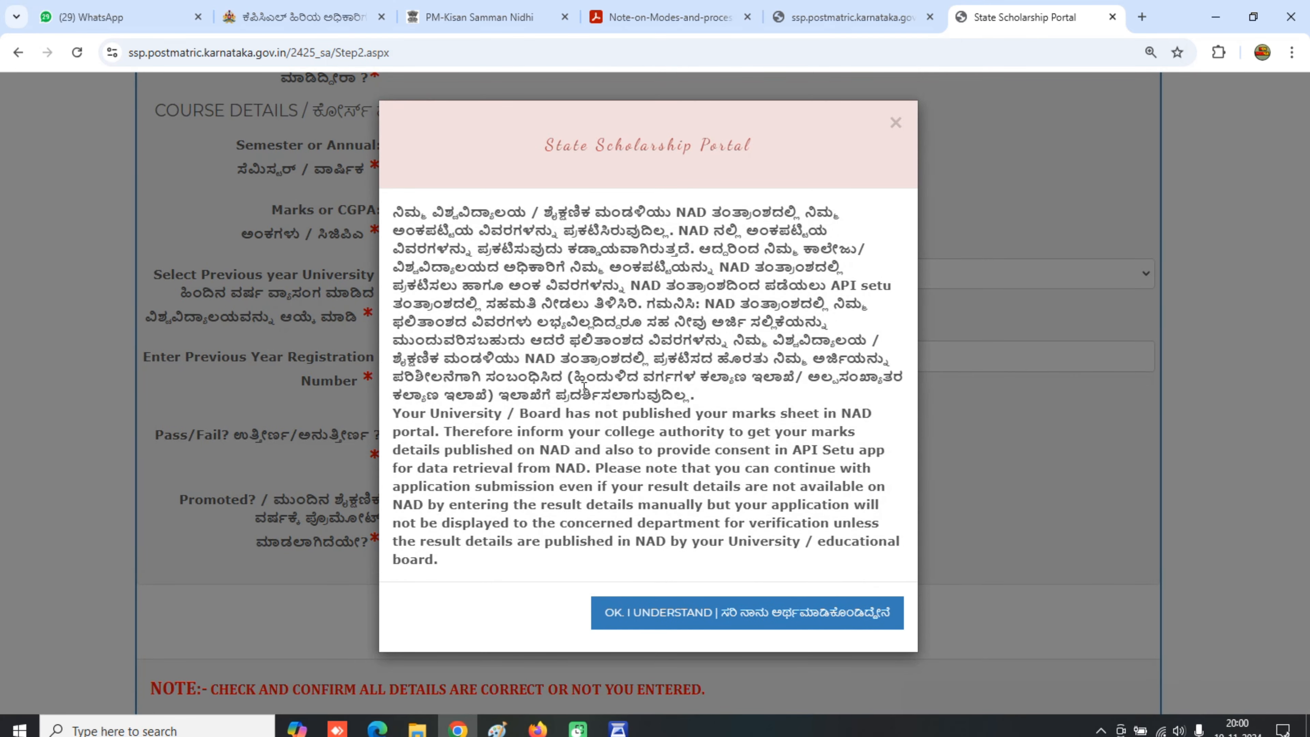
- Close the NAD notice and select RAICHUR UNIVERSITY as the previous-year university
left_click(751, 617)
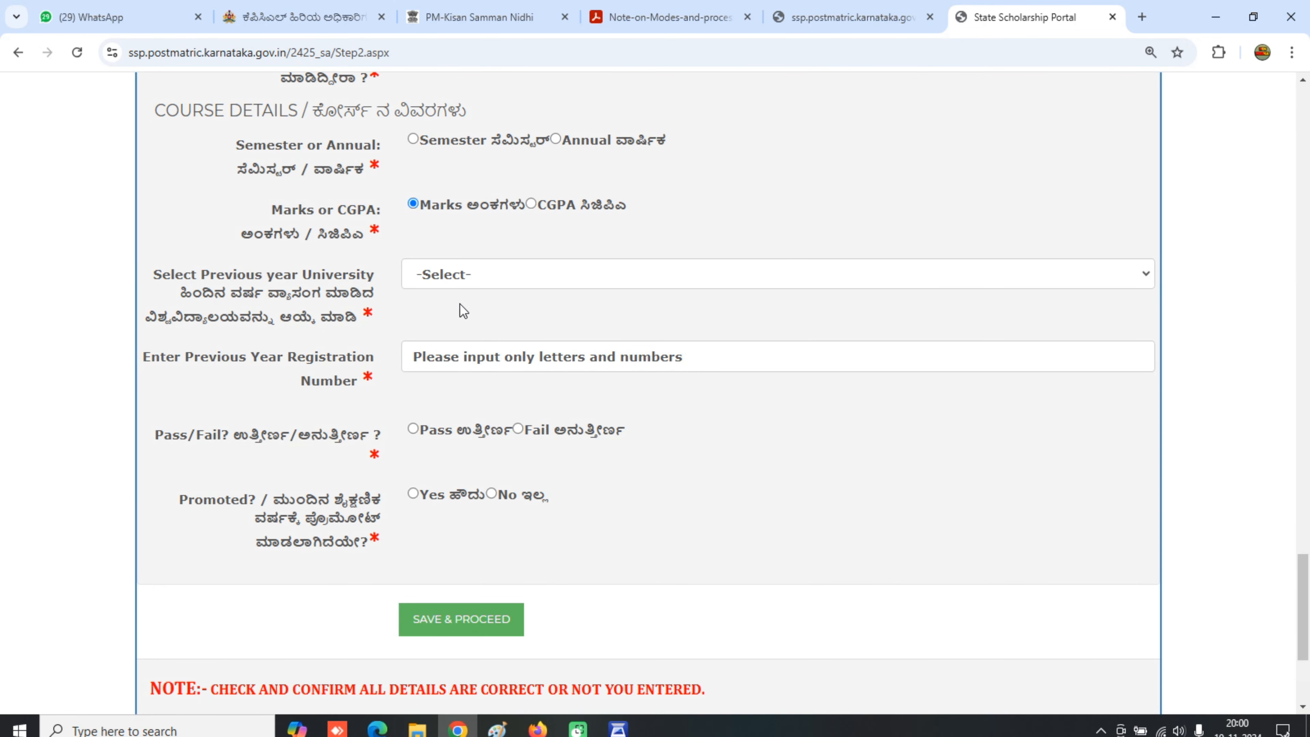
left_click(459, 272)
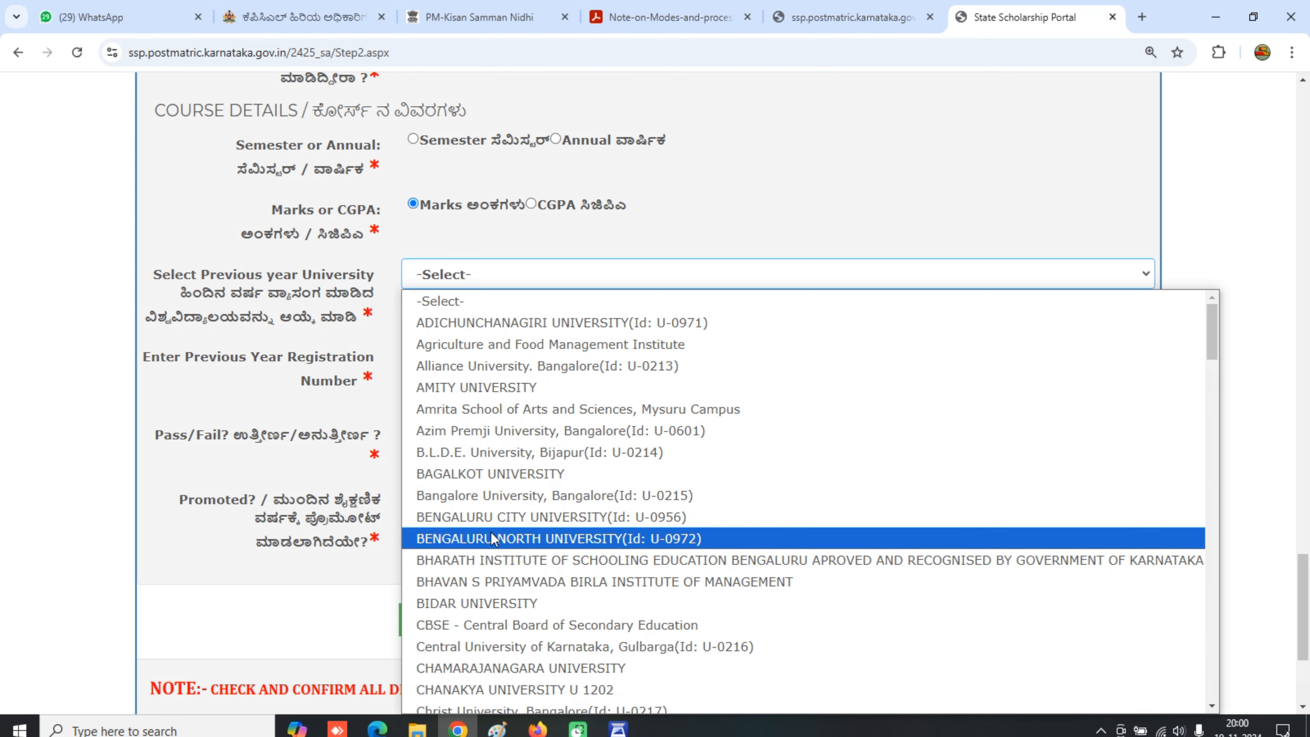
type("ra")
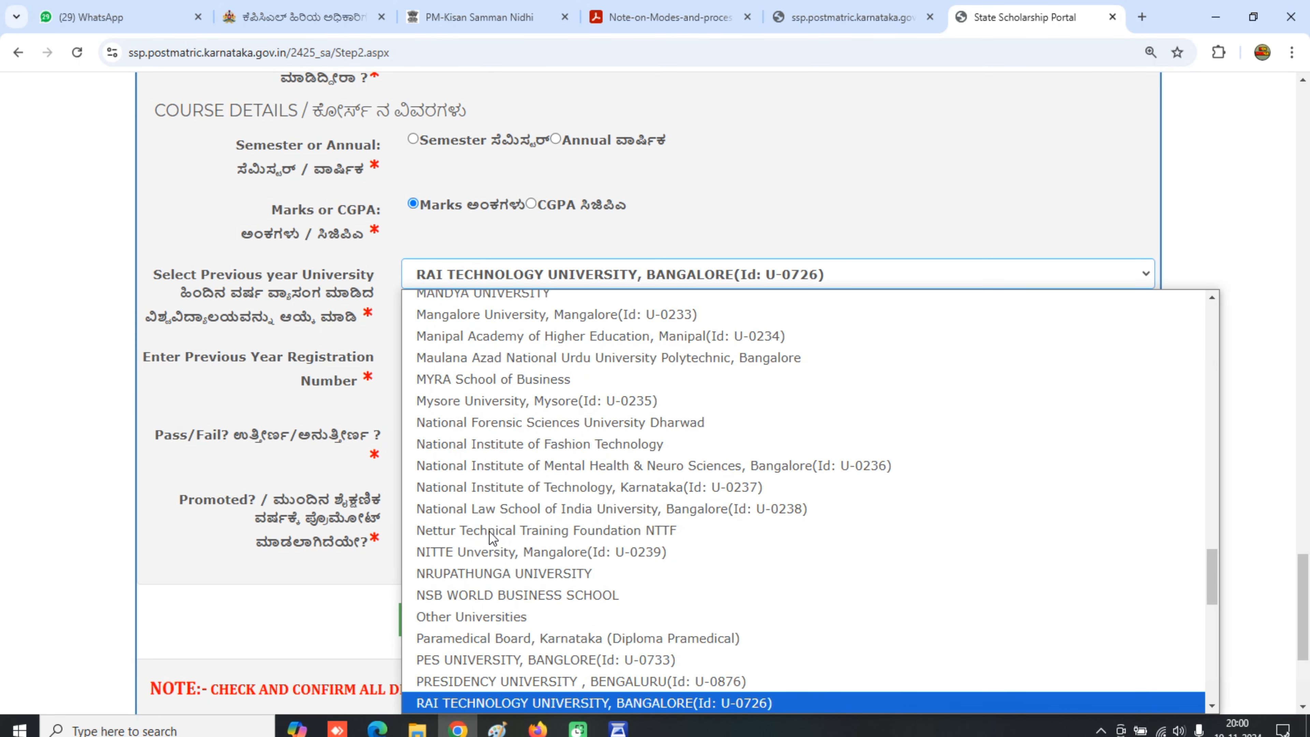
key("Down")
left_click(533, 703)
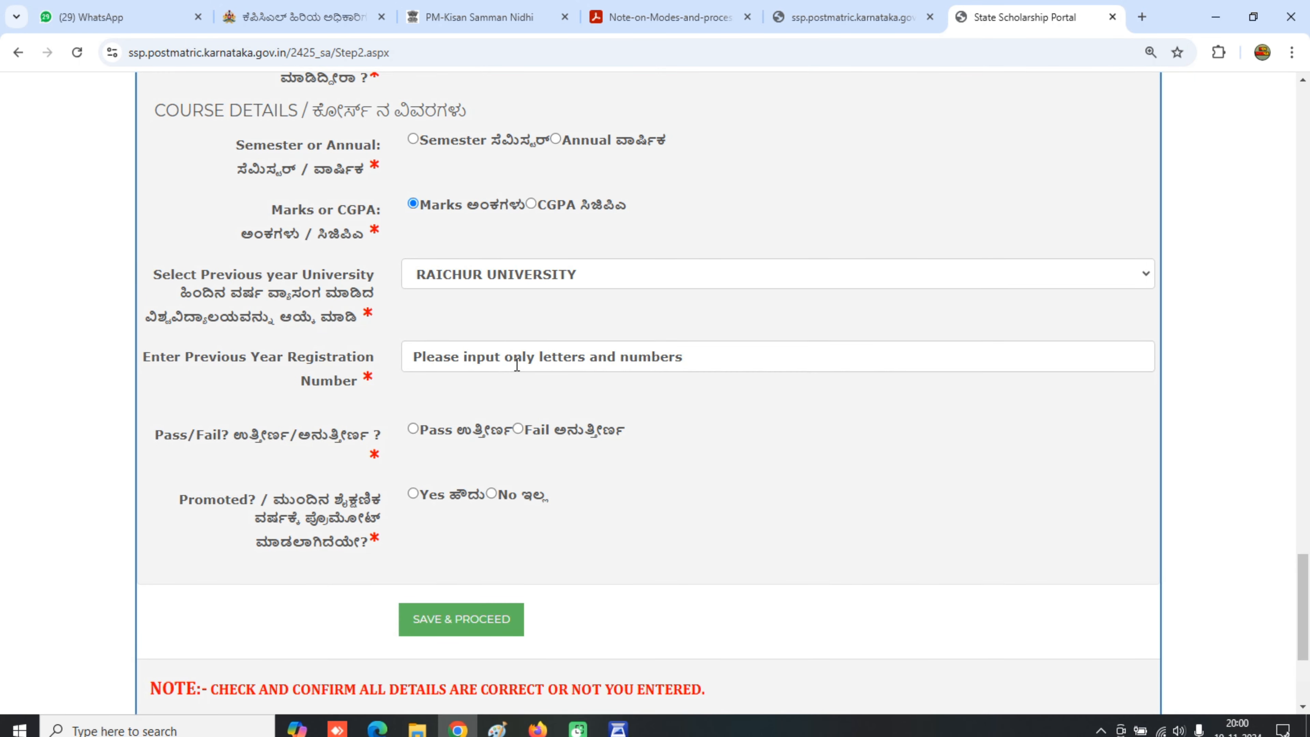
- Fill in the full previous-year registration number
left_click(517, 364)
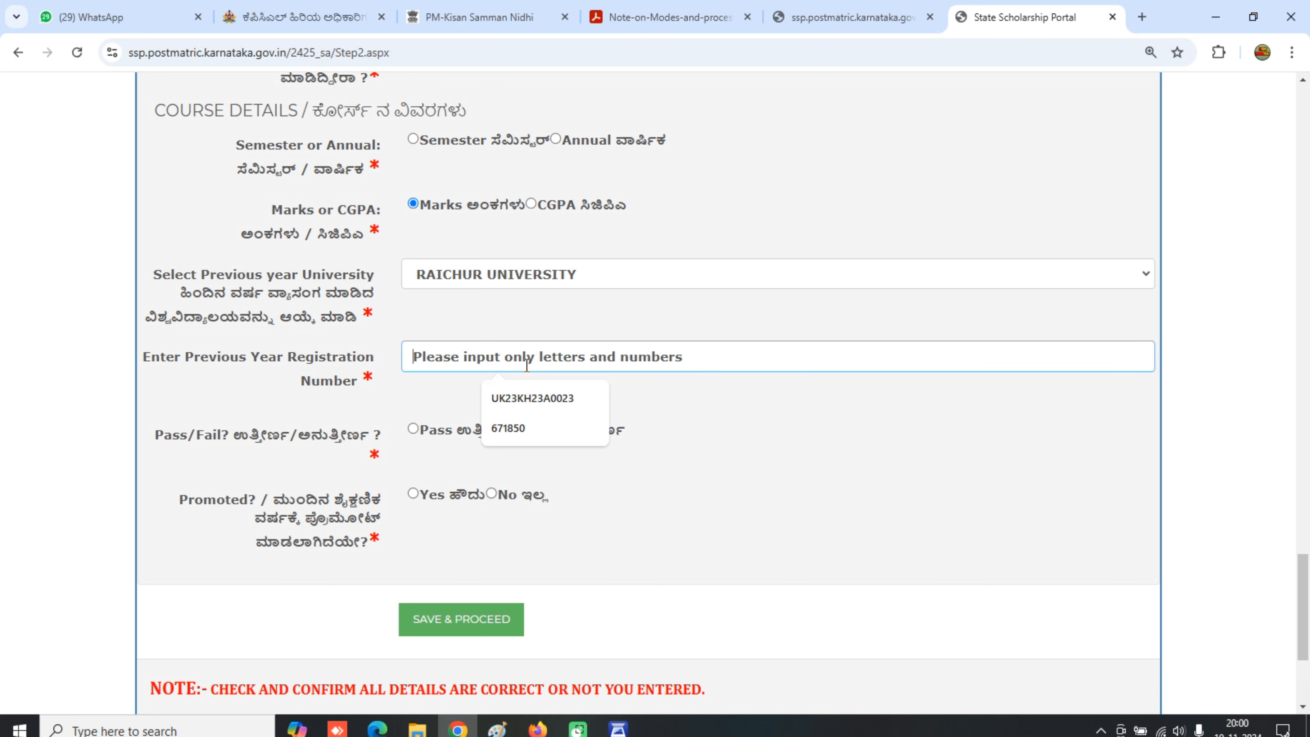
left_click(525, 366)
type("U23")
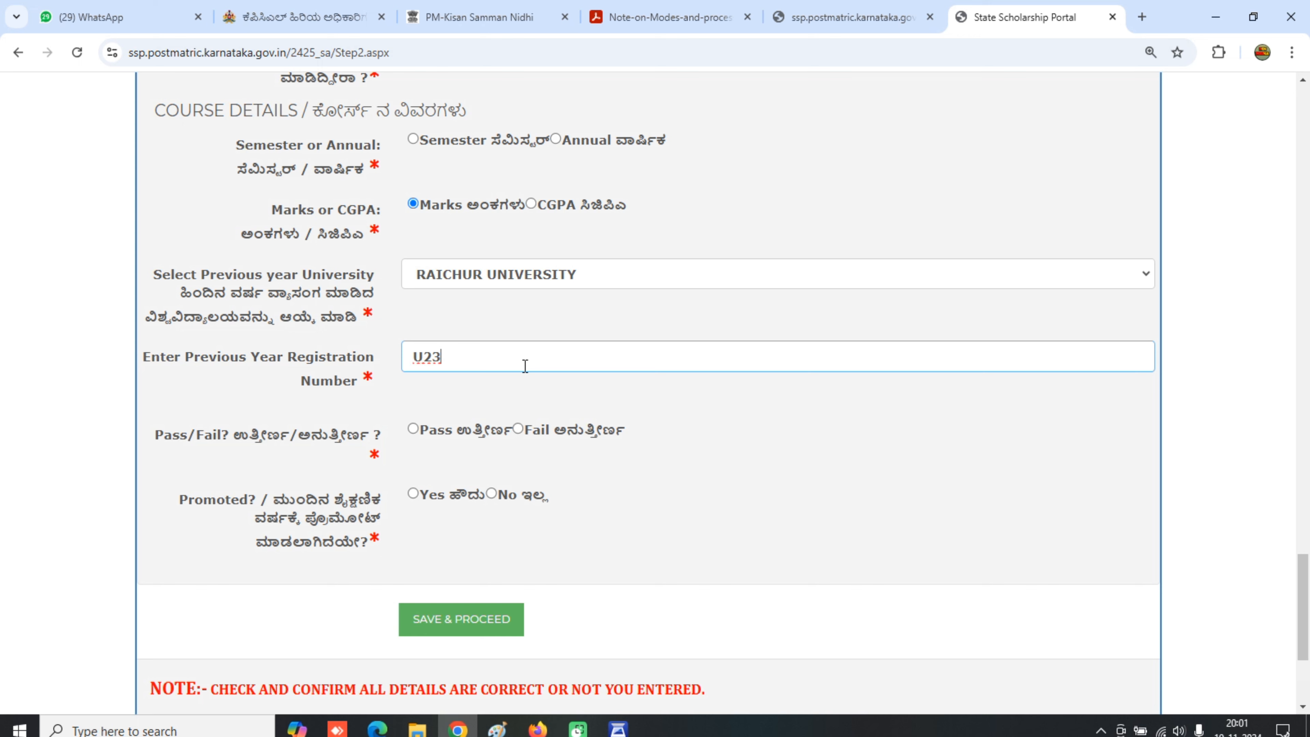
type("KN")
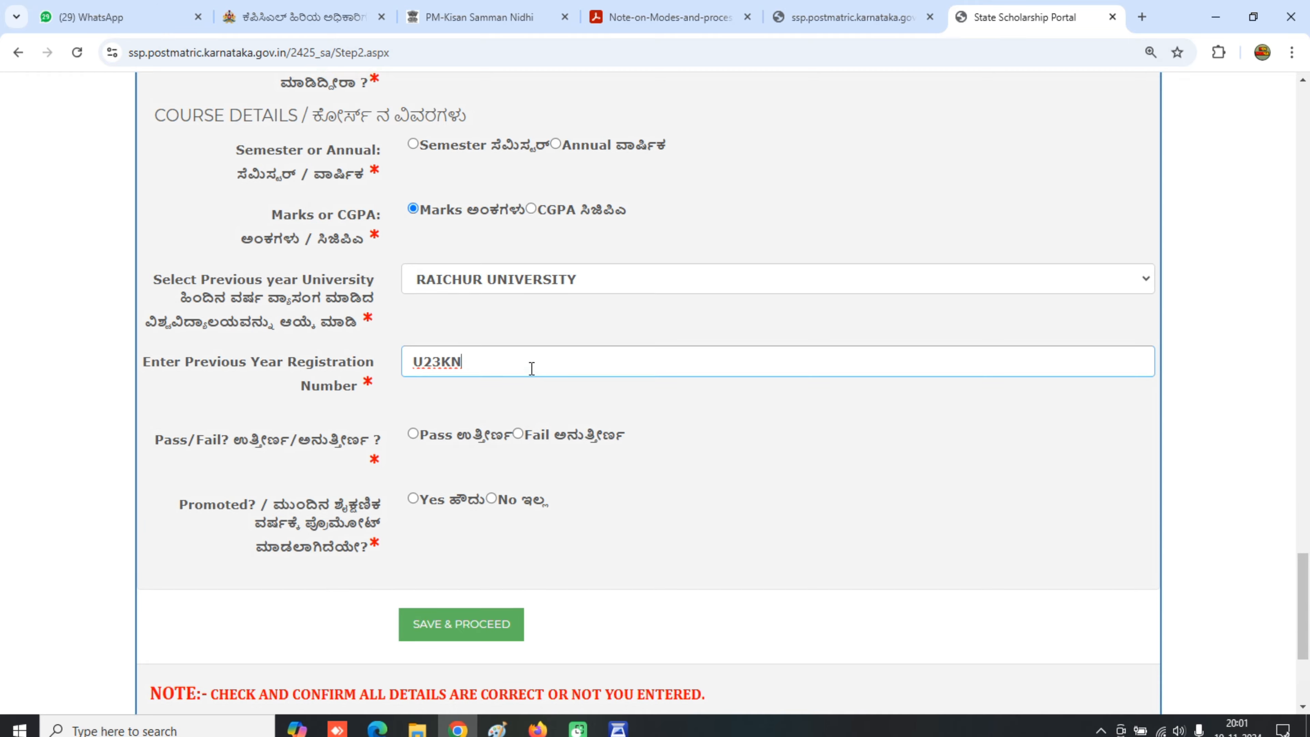
scroll(525, 366, "up", 15)
scroll(532, 369, "up", 10)
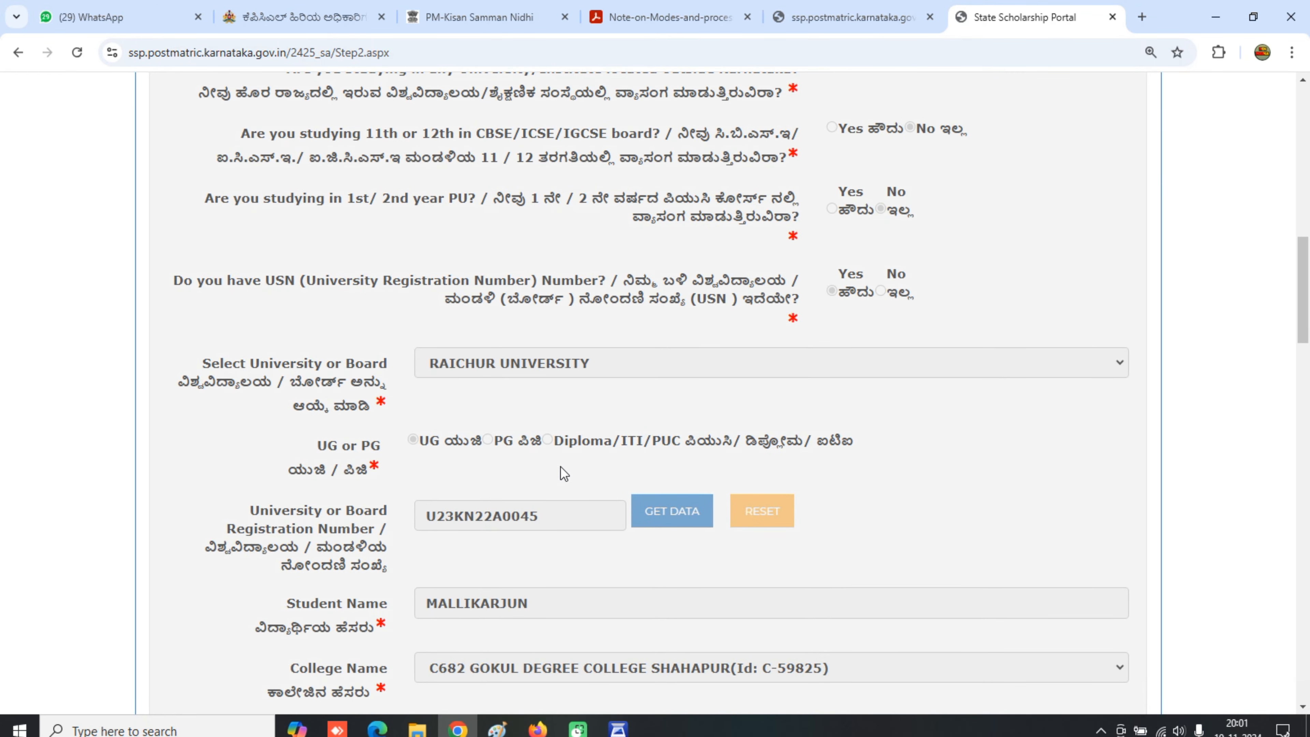
scroll(561, 467, "down", 20)
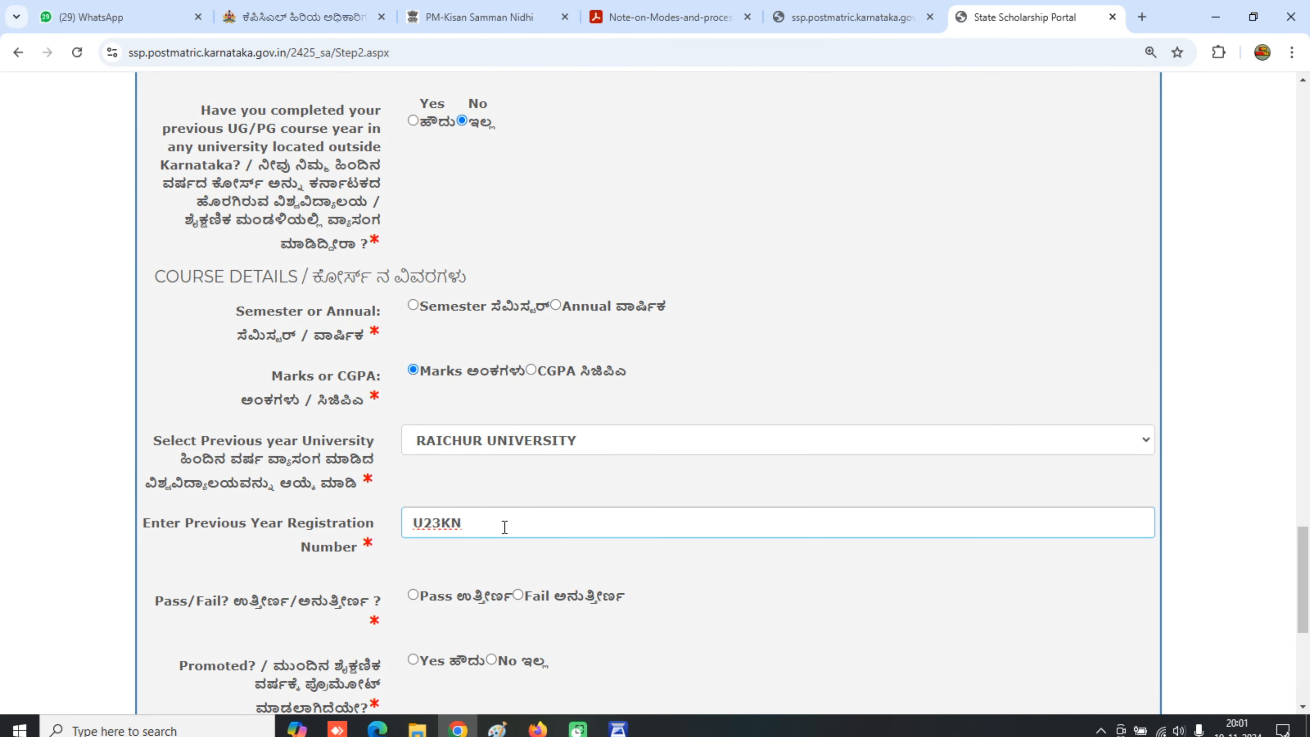
- Mark the previous year as Passed and Promoted Yes, and choose Marks instead of CGPA
left_click(415, 598)
scroll(483, 569, "down", 2)
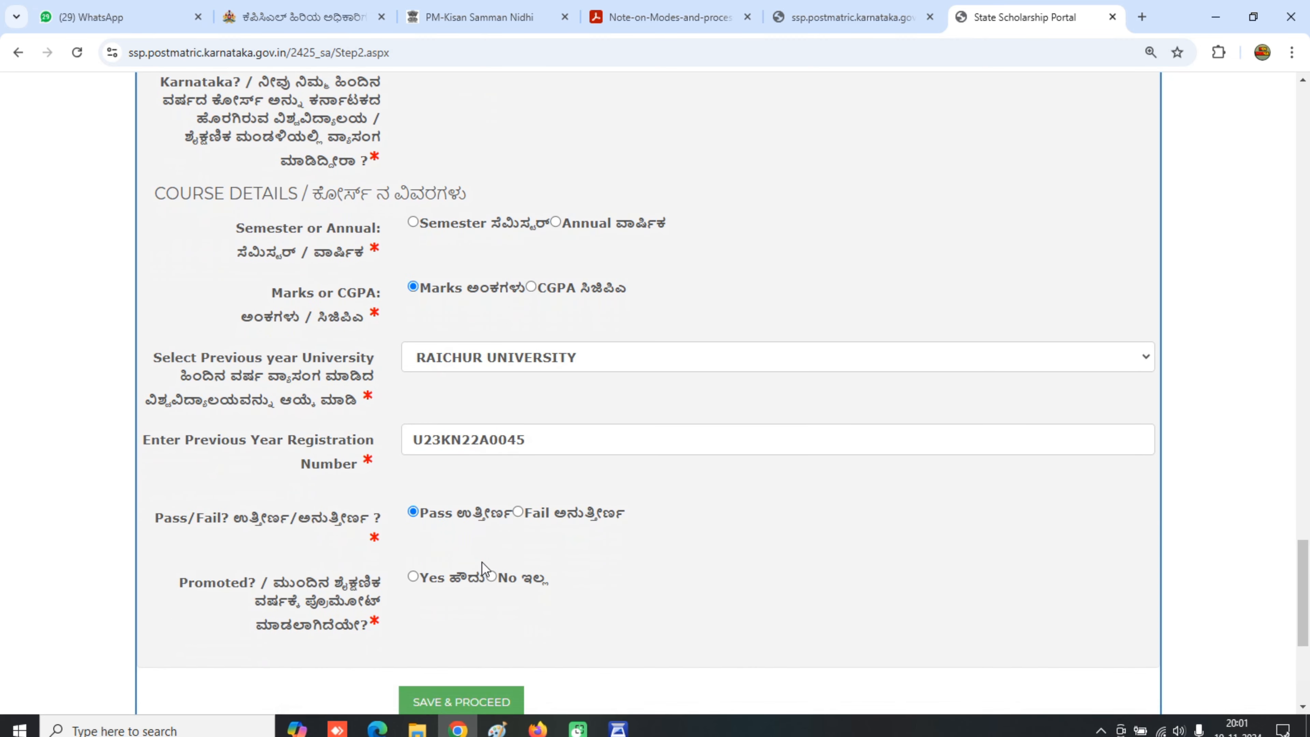
left_click(423, 579)
left_click(456, 698)
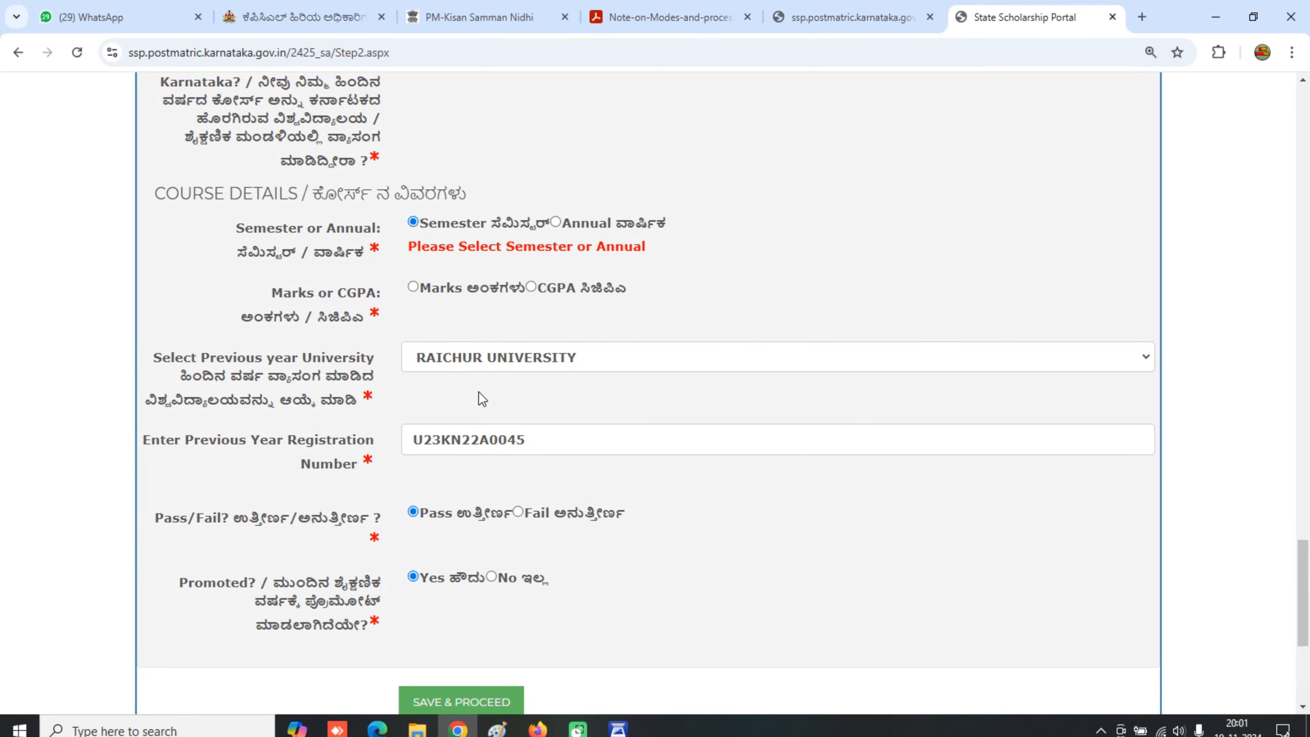
left_click(413, 287)
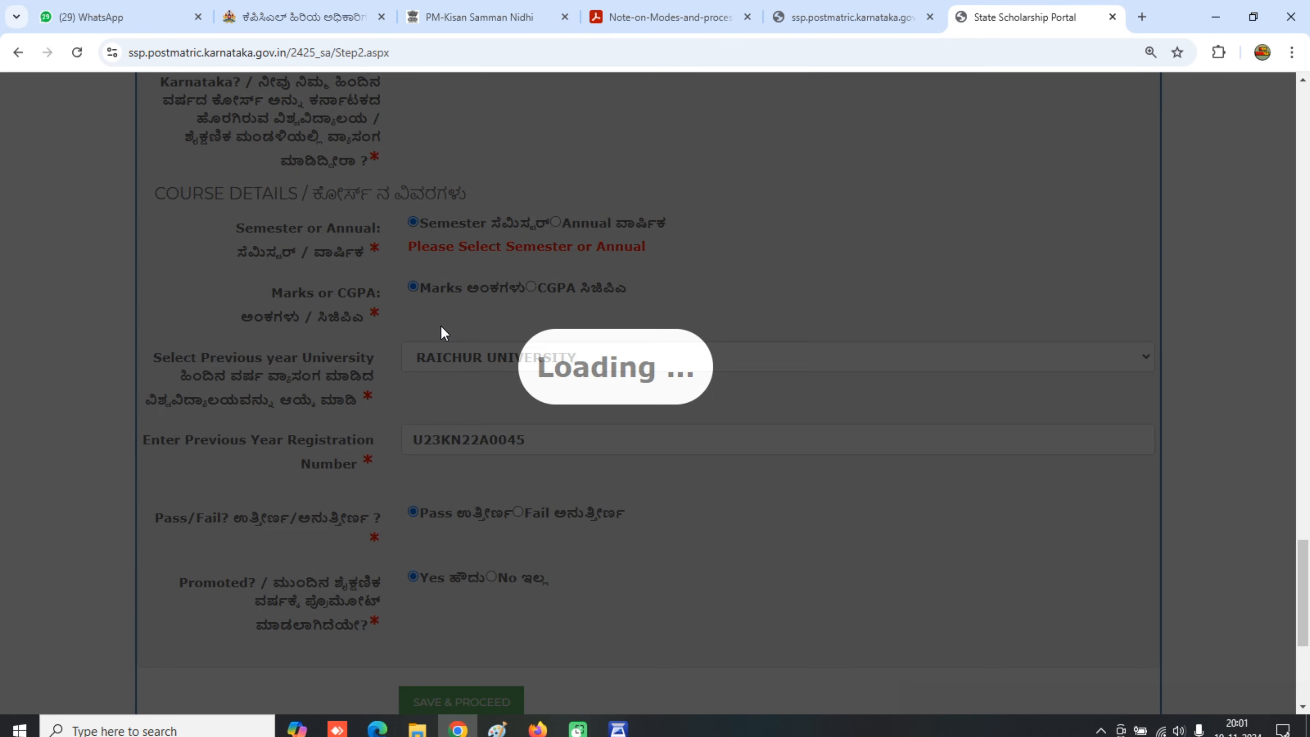
scroll(494, 390, "down", 5)
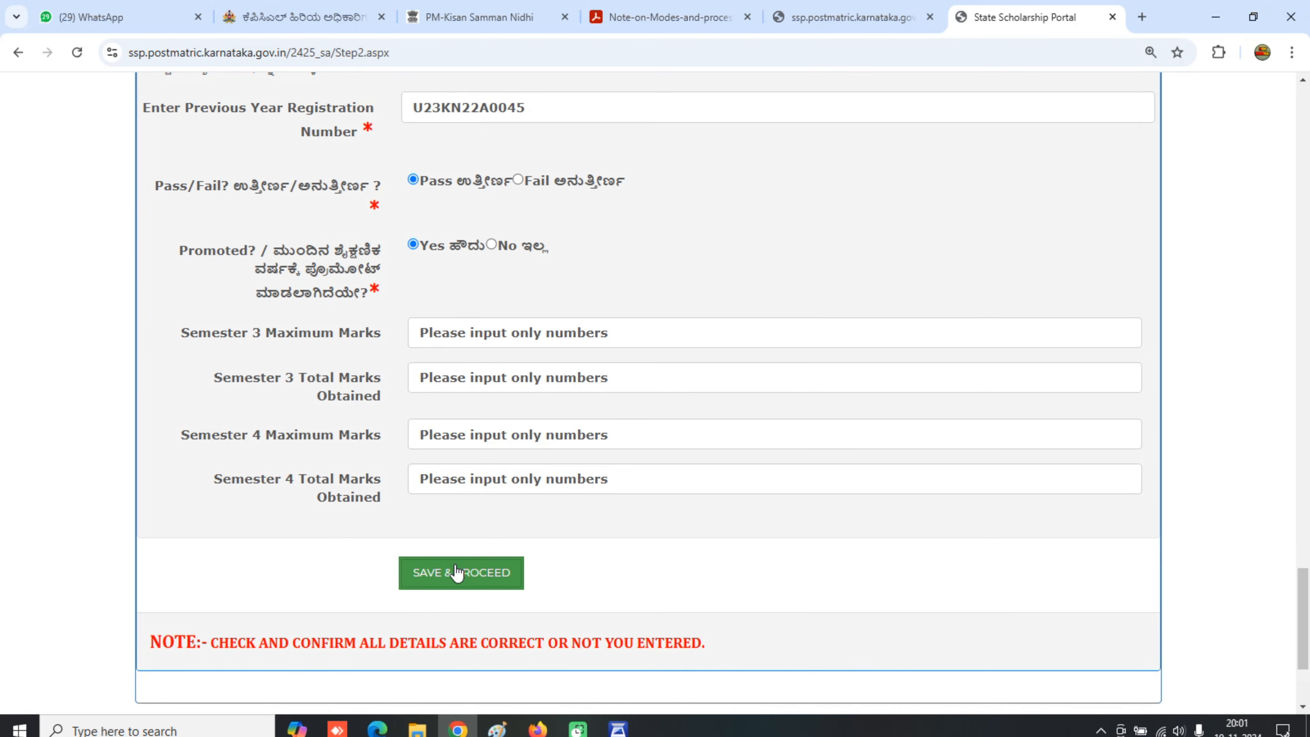
- Attempt the Semester 3 maximum and total marks, dismissing the invalid-marks warning
left_click(475, 334)
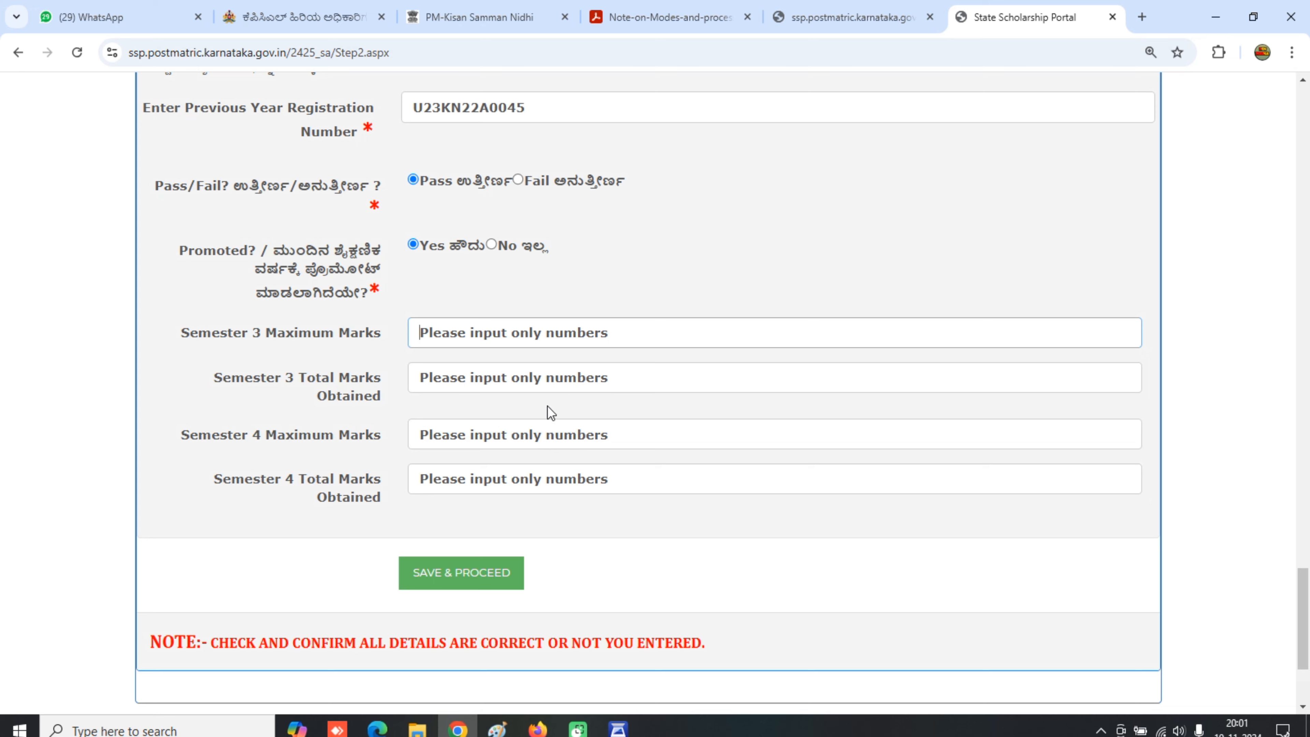
left_click(545, 371)
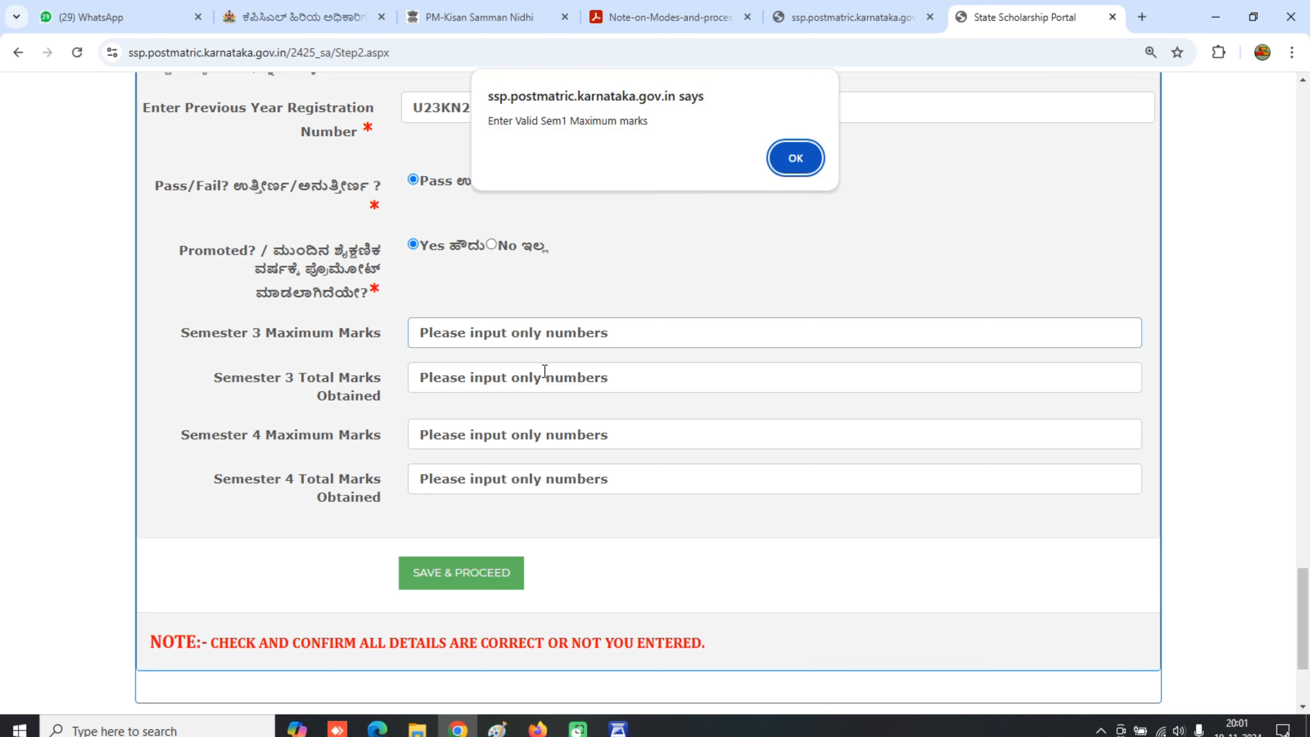
left_click(797, 157)
scroll(583, 325, "up", 20)
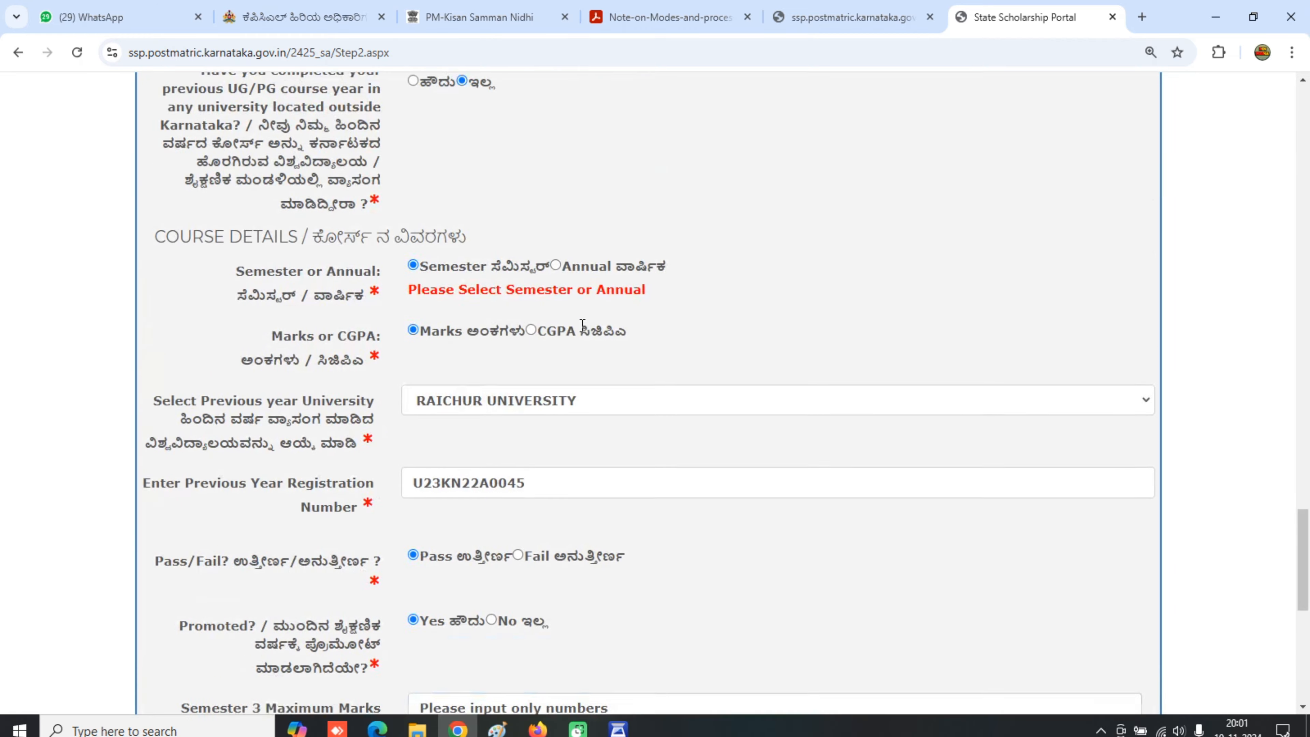
scroll(582, 325, "up", 8)
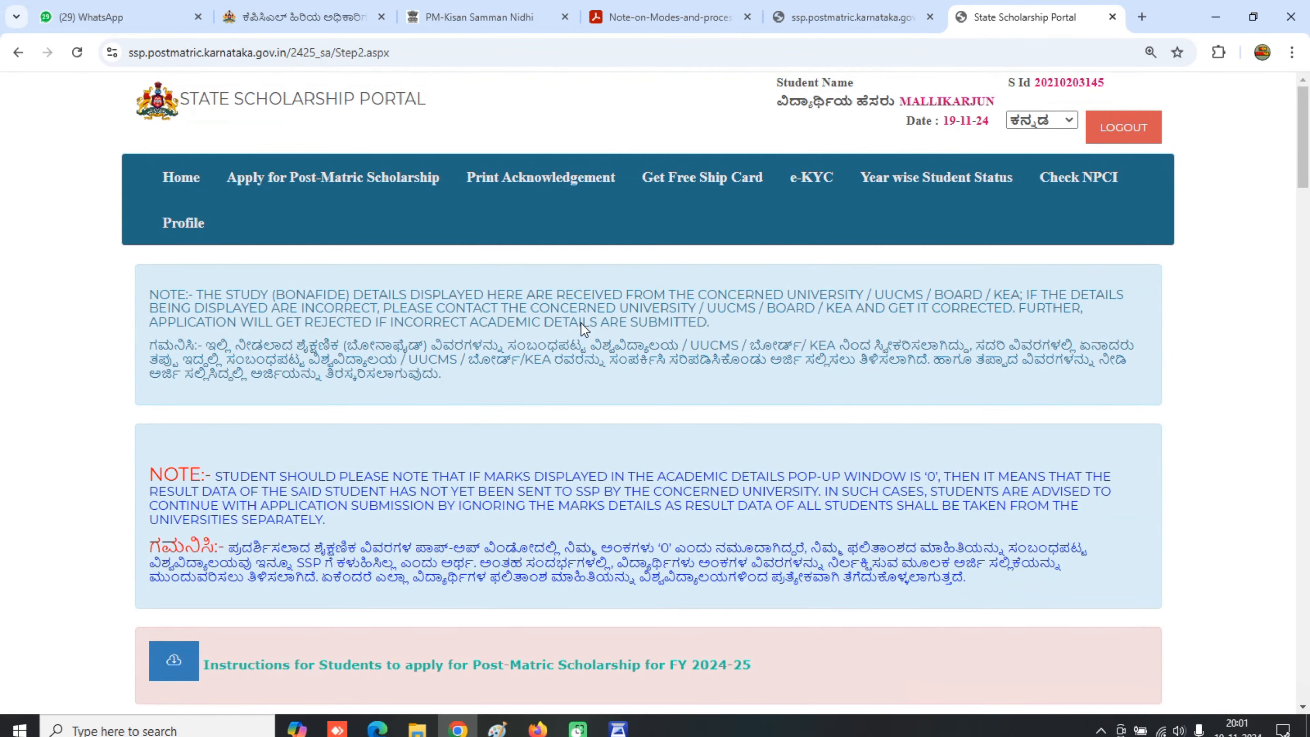
scroll(582, 325, "down", 18)
scroll(457, 381, "down", 20)
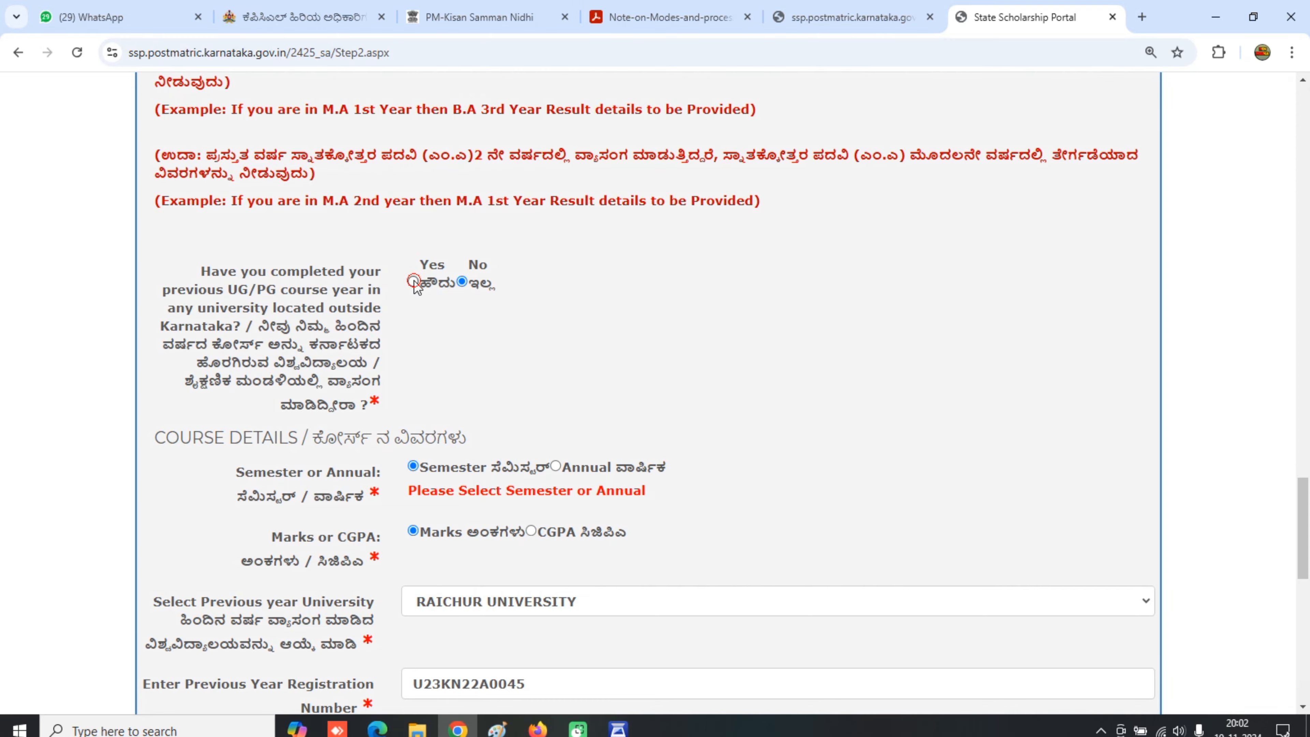
- Answer Yes to completing the previous course outside Karnataka and acknowledge the e-Attestation notice
left_click(413, 281)
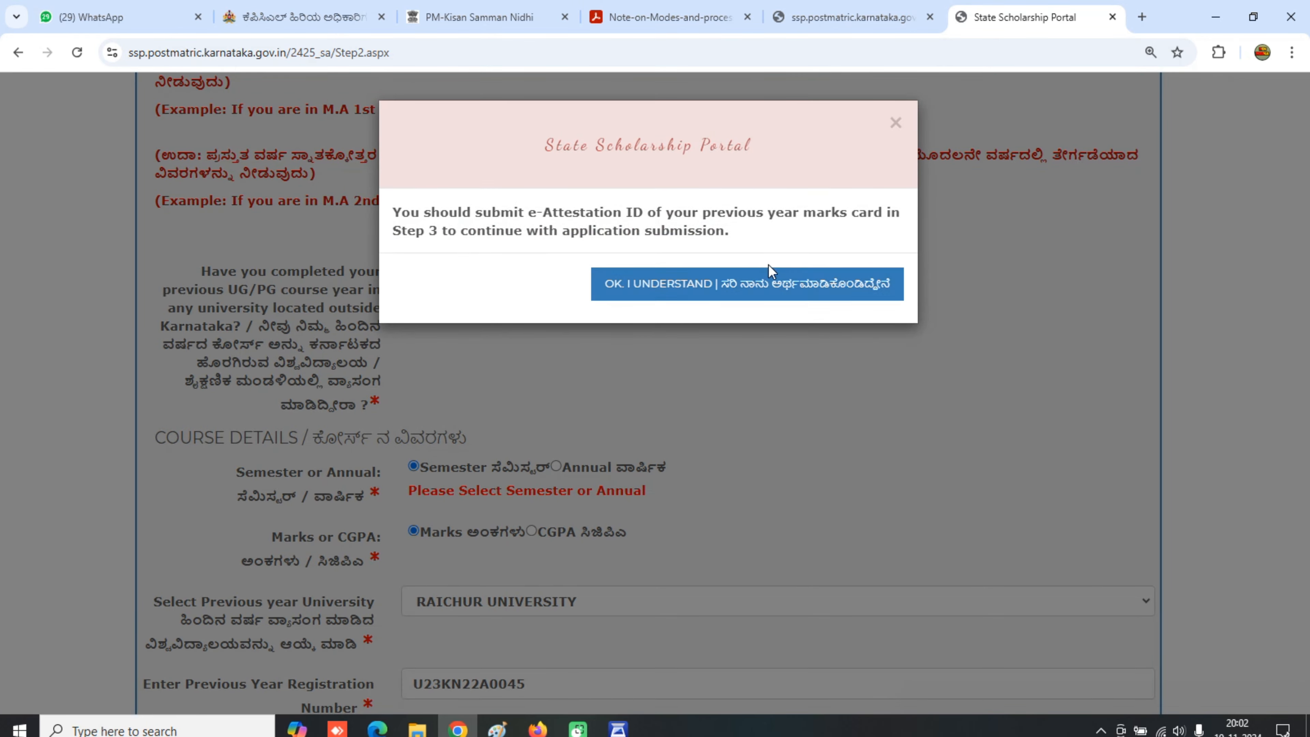
left_click(769, 272)
scroll(813, 352, "up", 8)
scroll(813, 351, "up", 20)
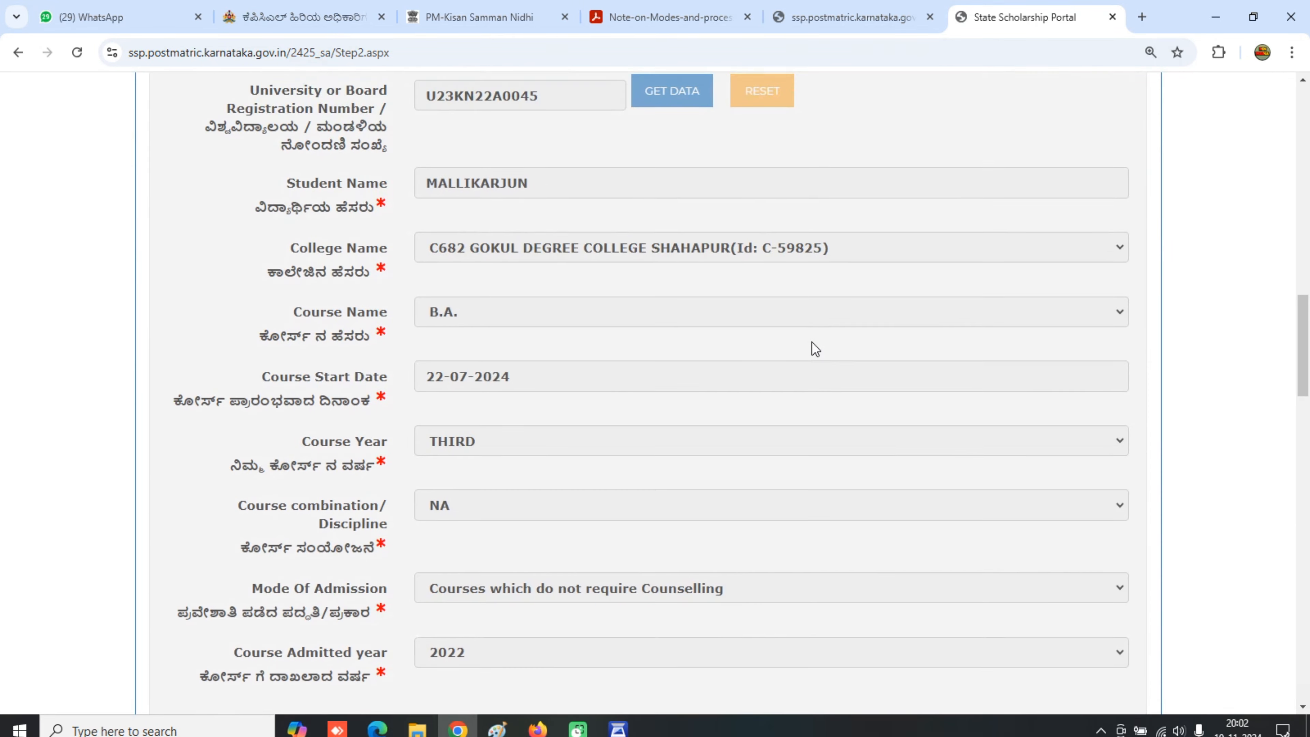
scroll(631, 334, "down", 20)
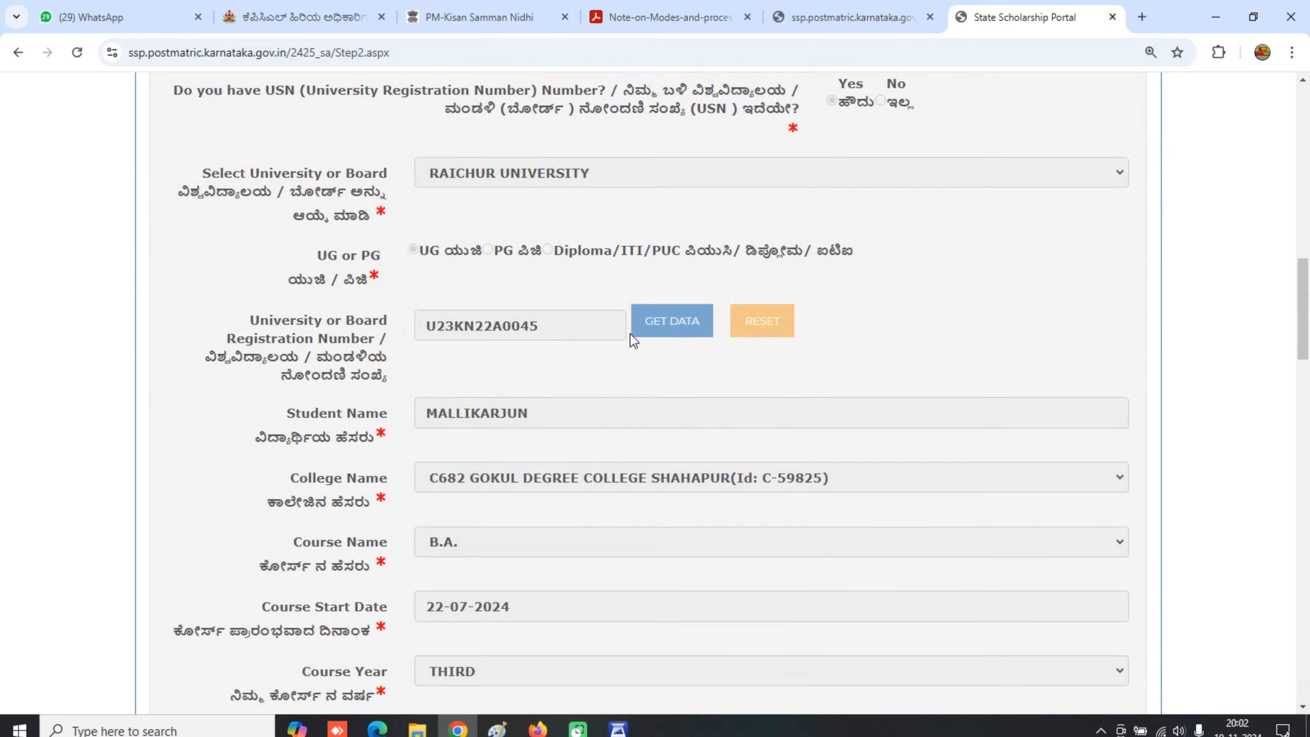
scroll(374, 401, "down", 3)
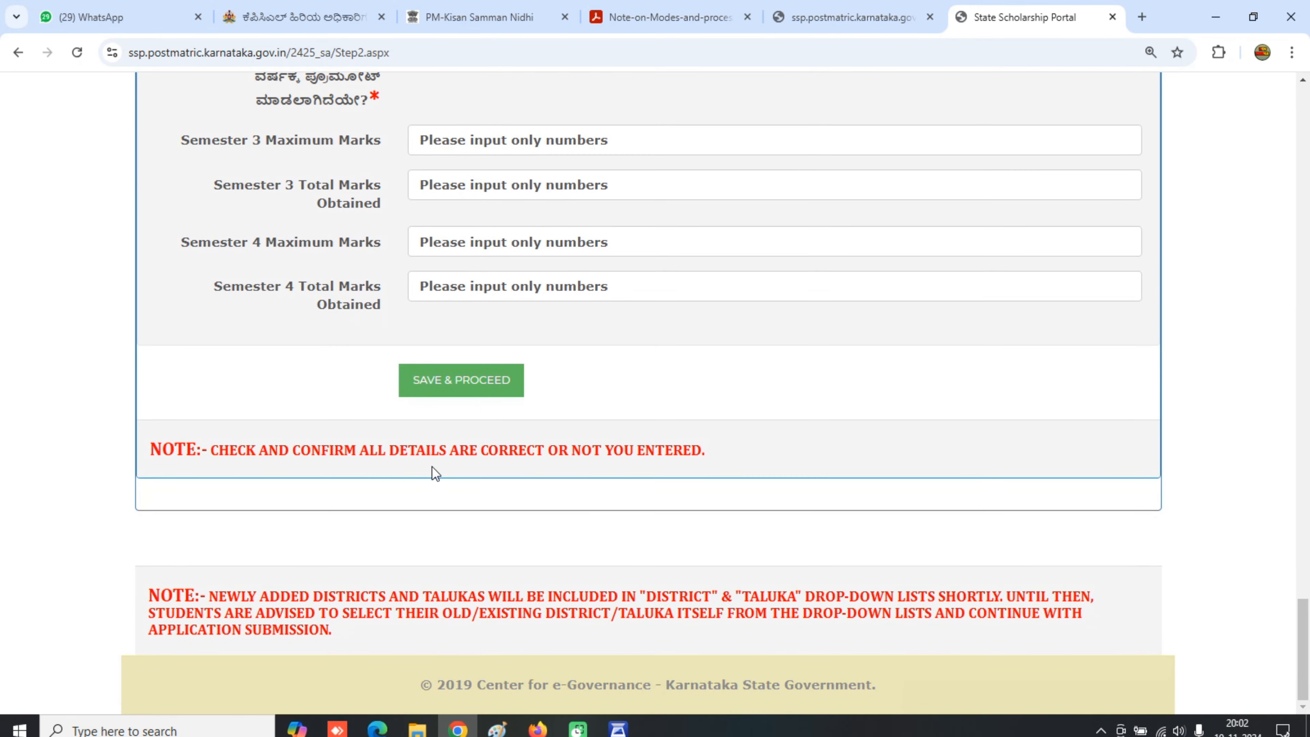
- Save the previous-year pass details and continue to the hostel details step
left_click(465, 372)
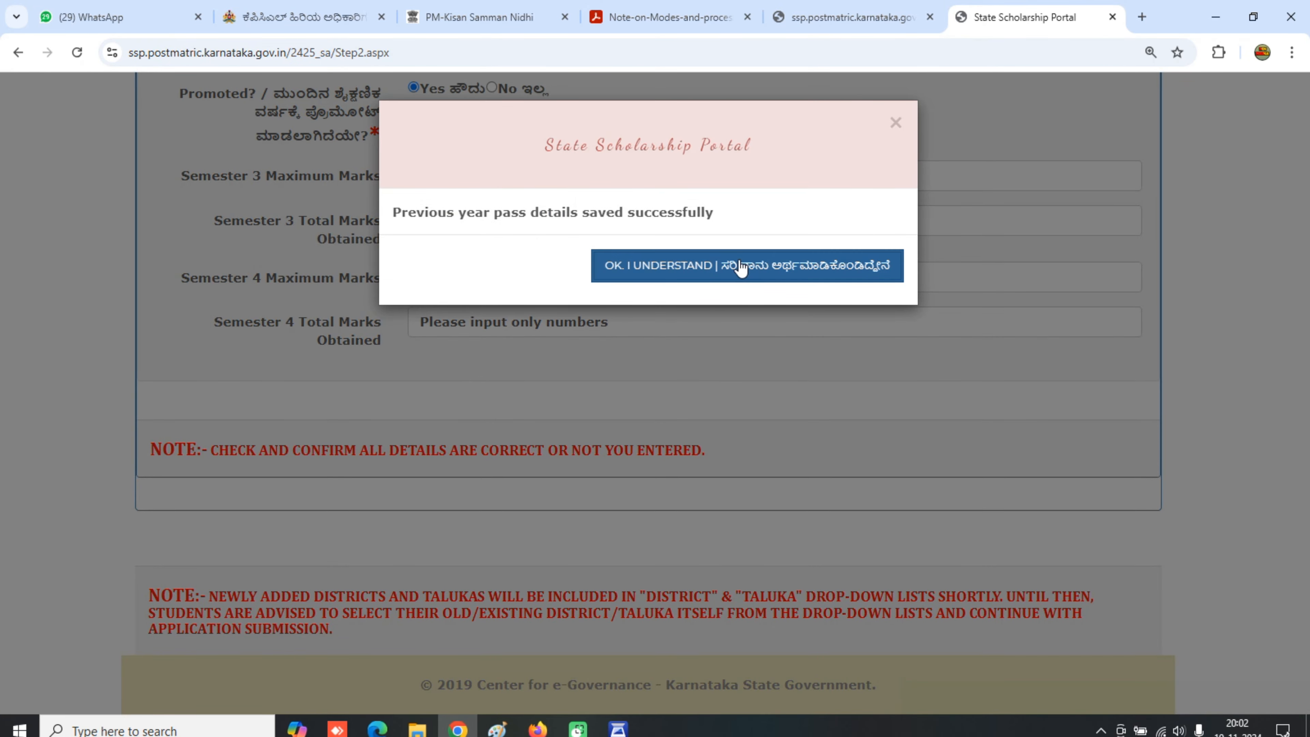
left_click(740, 264)
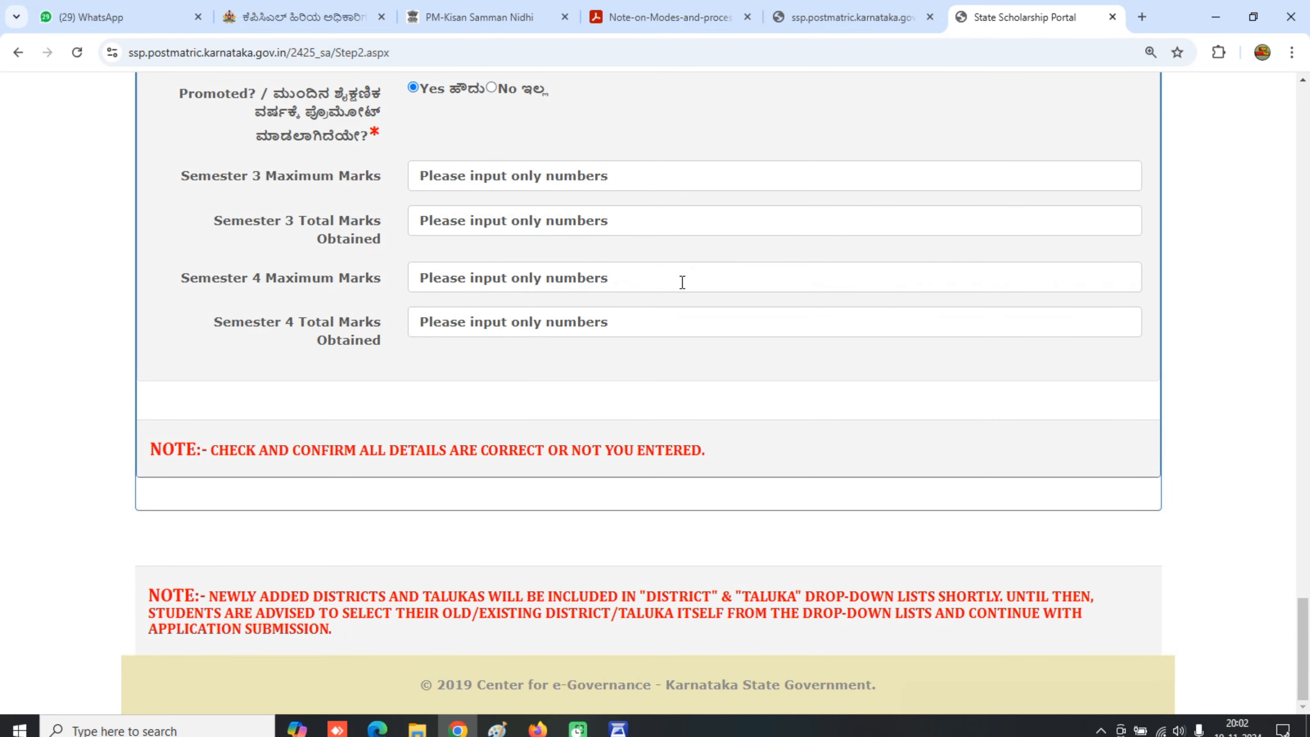
scroll(594, 318, "up", 15)
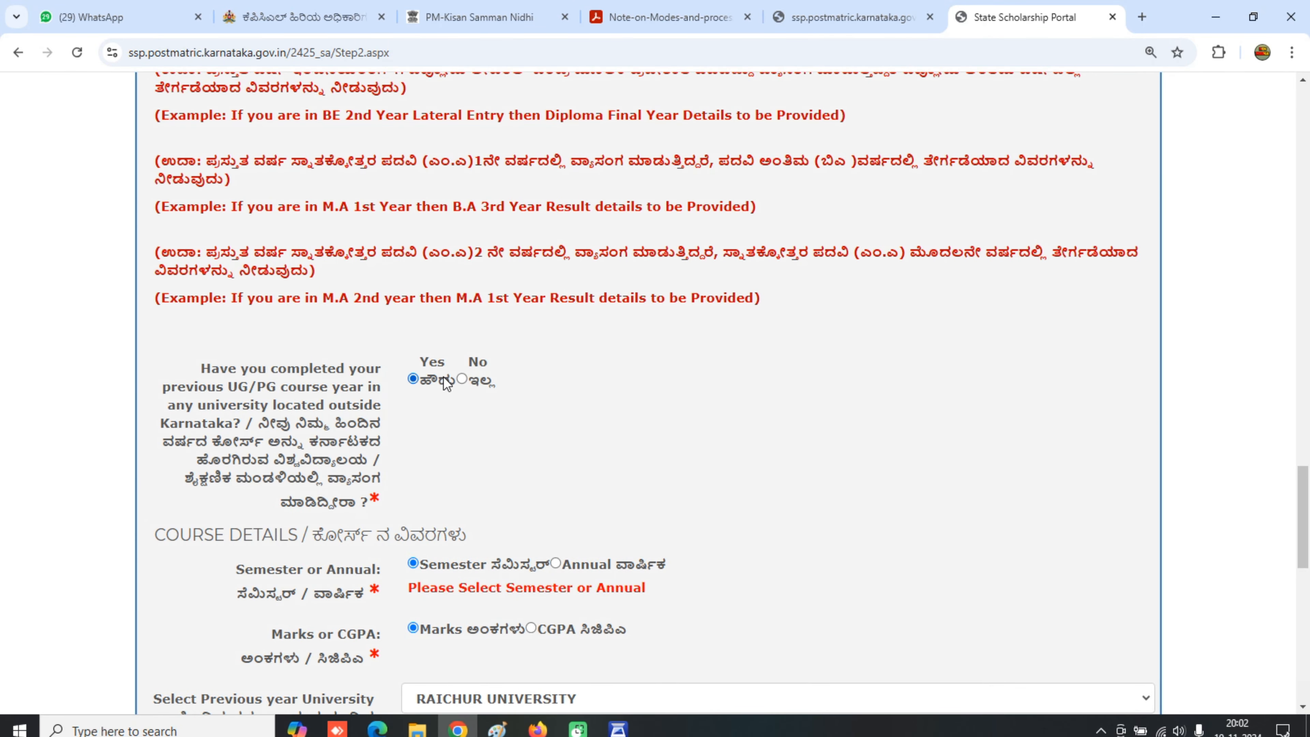
scroll(465, 372, "up", 12)
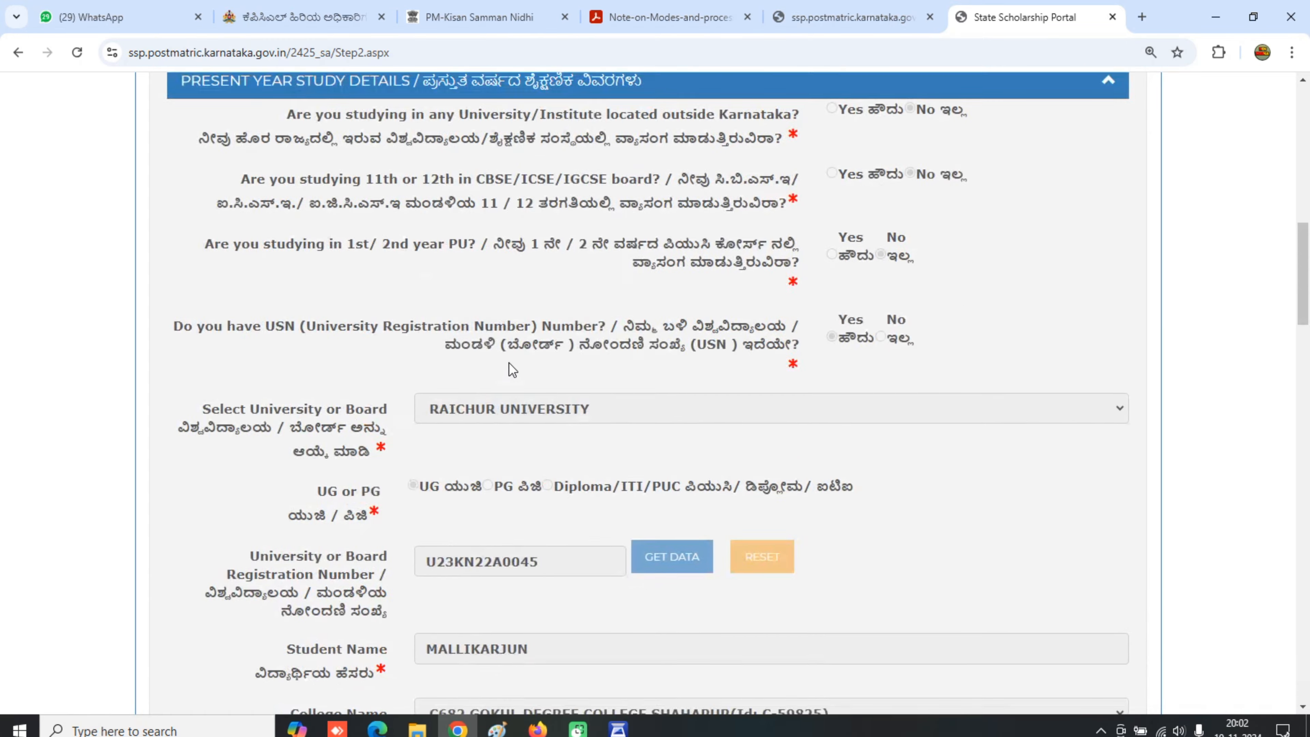
scroll(508, 363, "up", 10)
scroll(1126, 421, "down", 3)
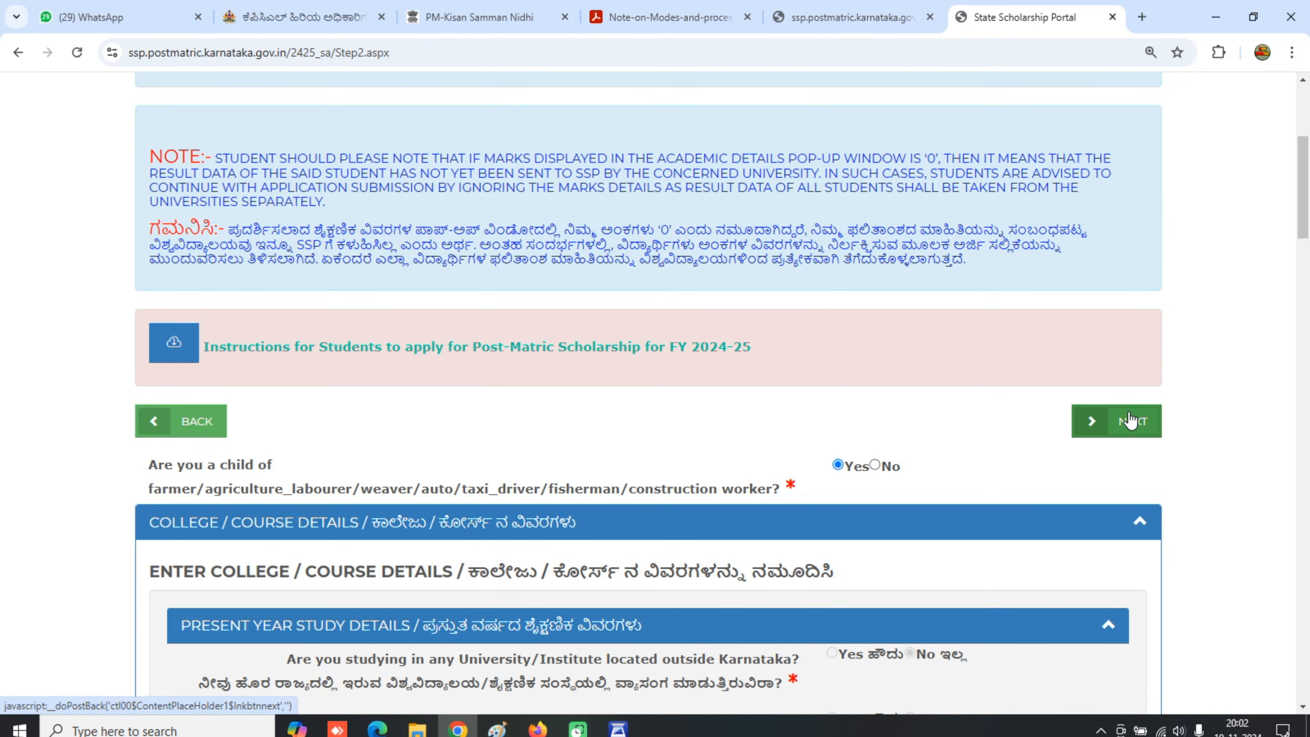
left_click(1128, 420)
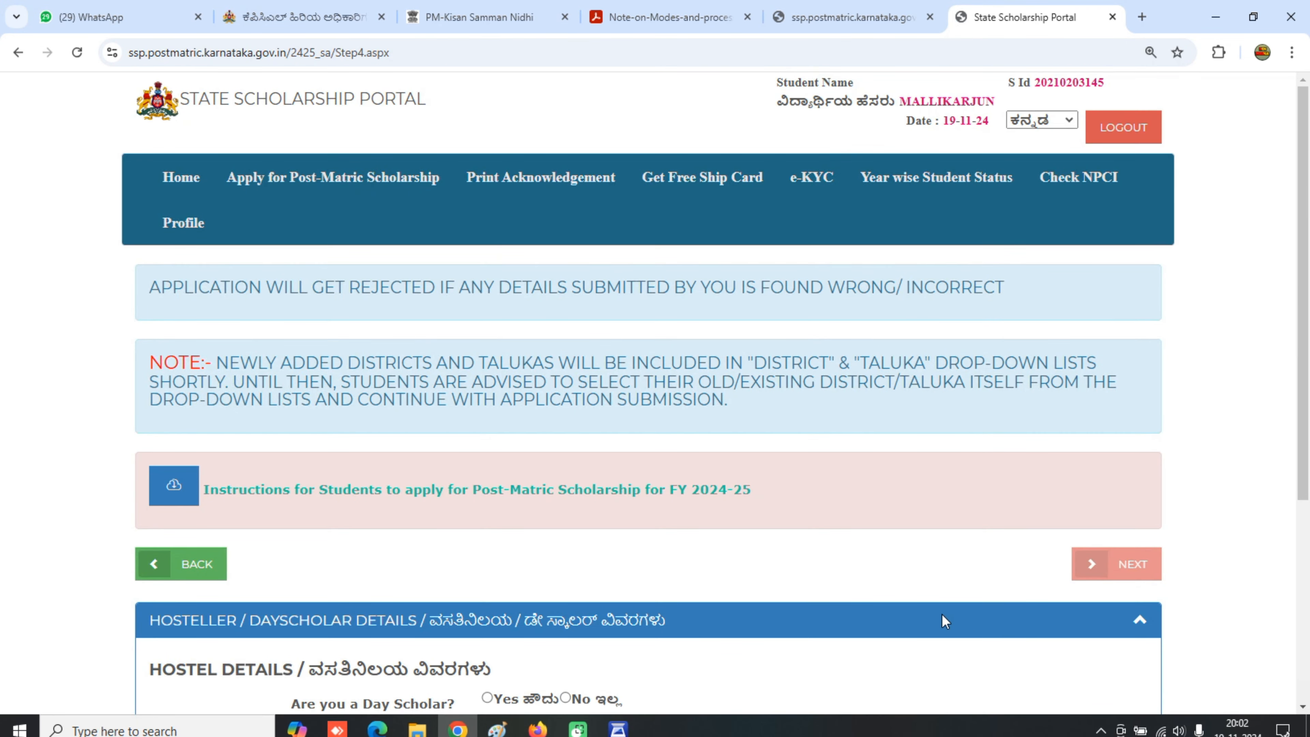
- Declare the student a day scholar, save the hostel details and continue to Final Submit
scroll(942, 613, "down", 3)
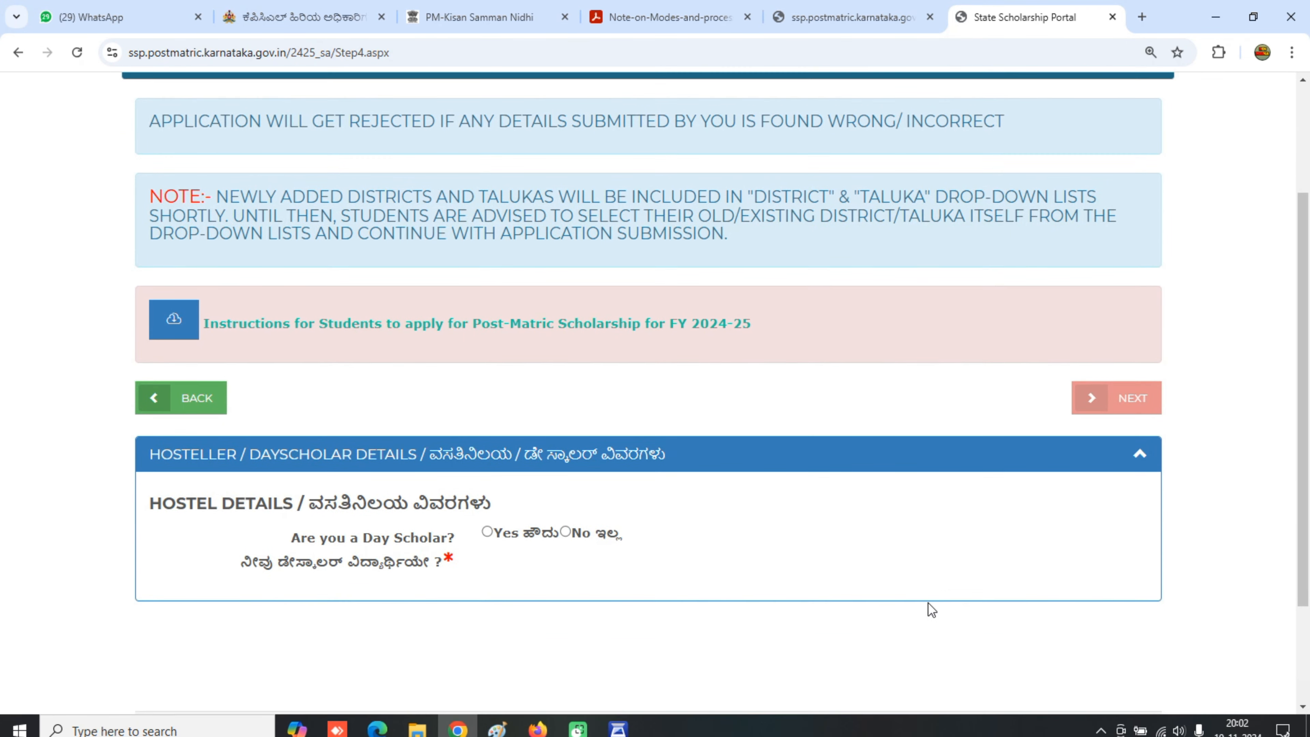
left_click(488, 532)
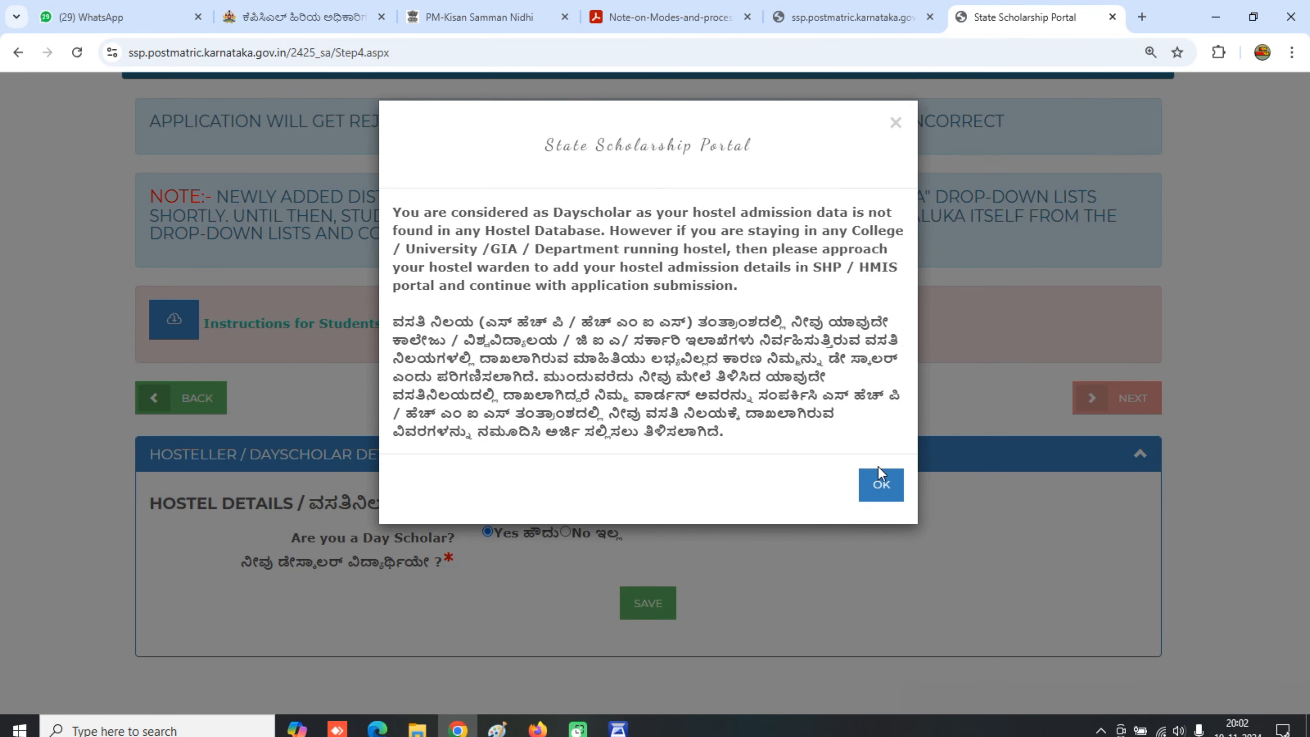
left_click(881, 485)
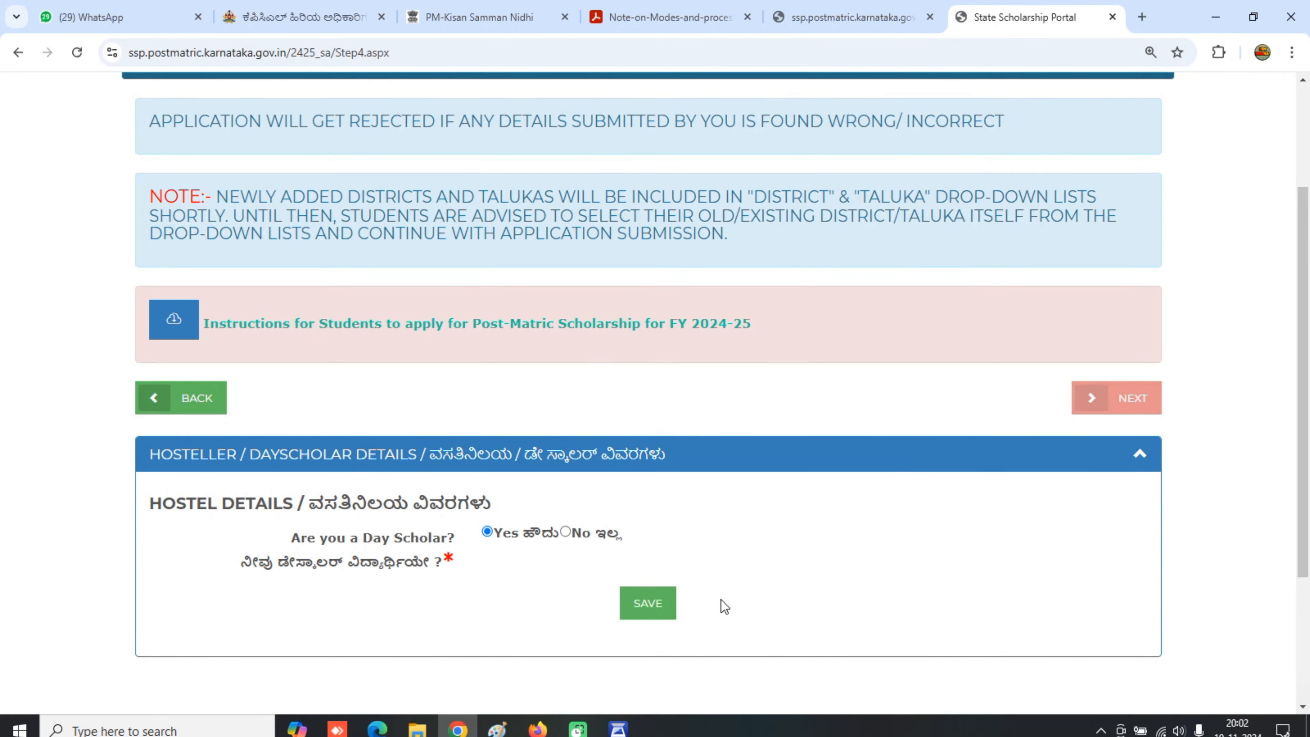
left_click(638, 599)
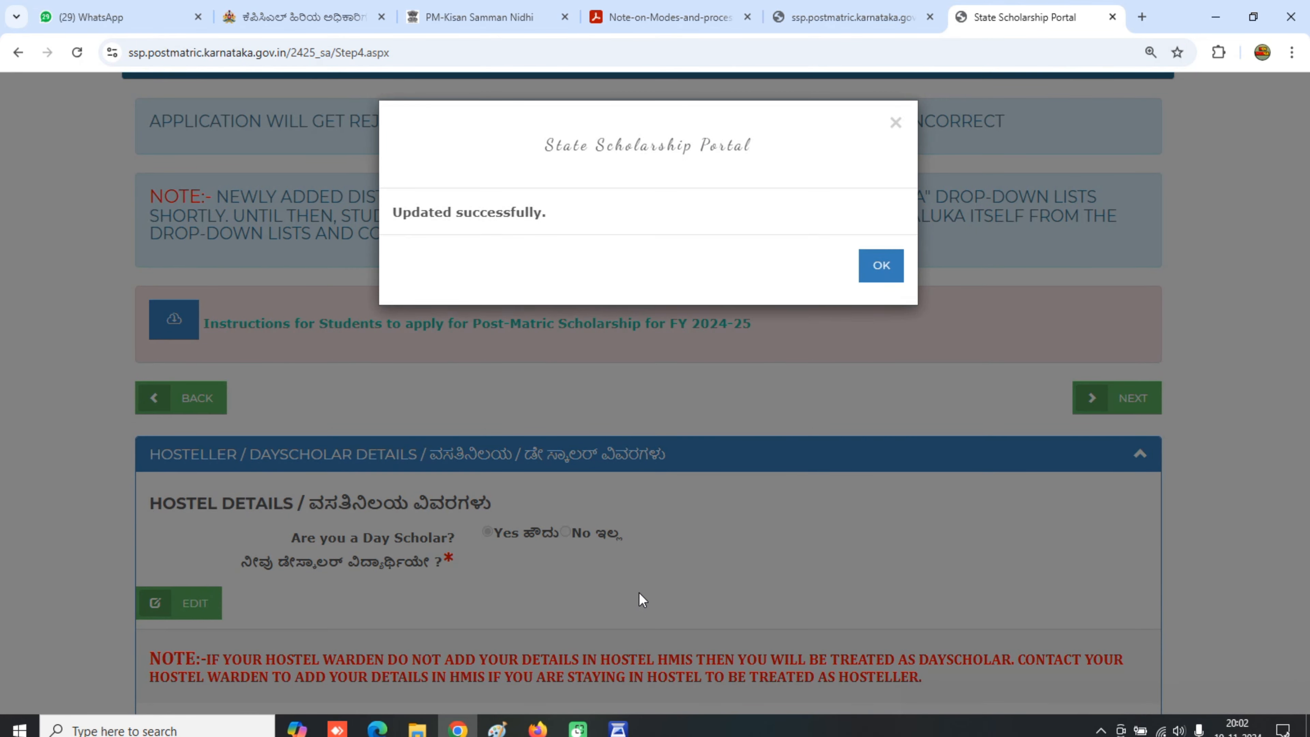
left_click(877, 264)
scroll(1022, 328, "down", 2)
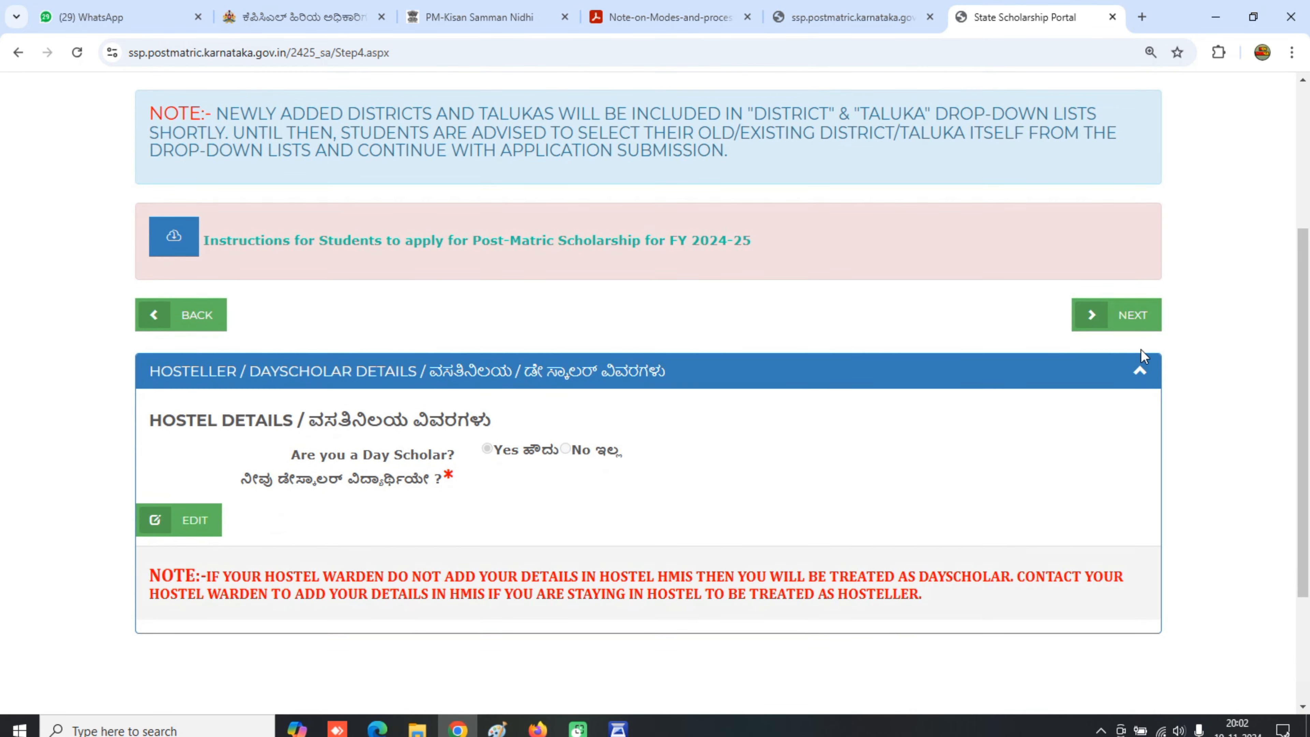
left_click(1127, 330)
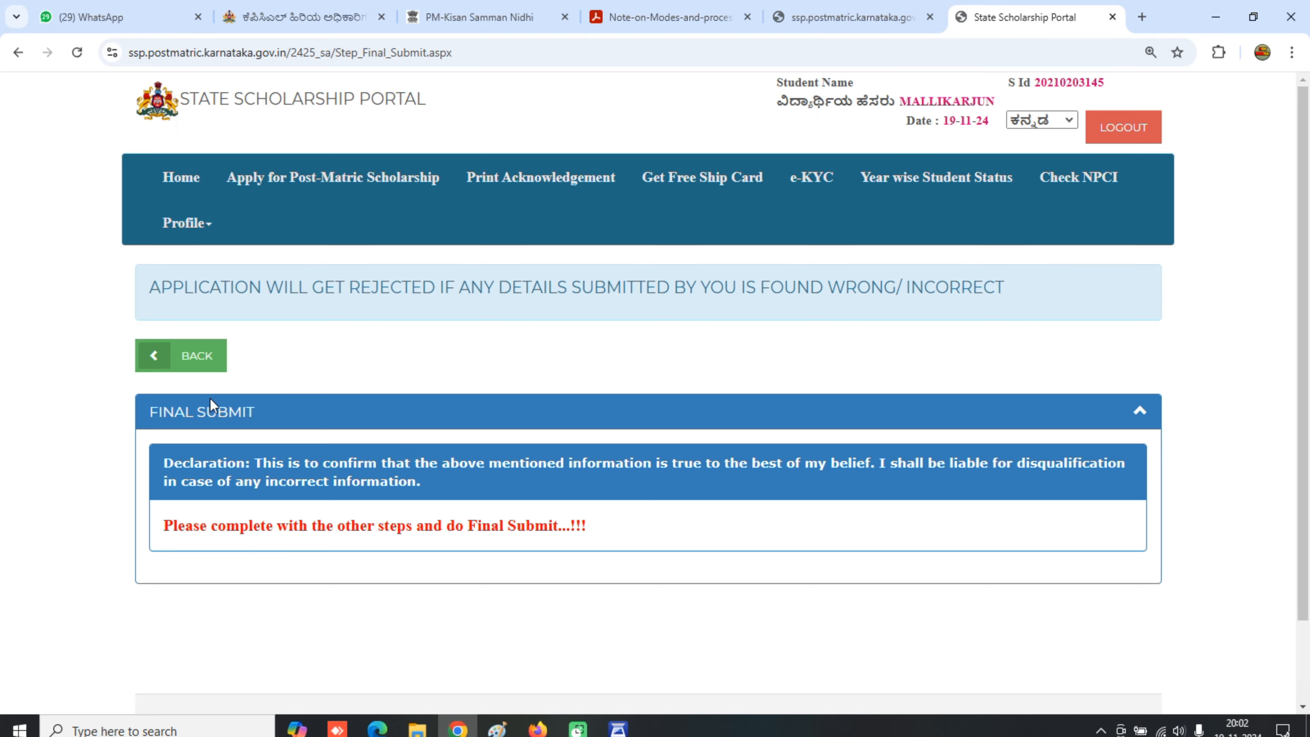
- Go back to the course and previous-year details step and unlock it for editing
left_click(195, 357)
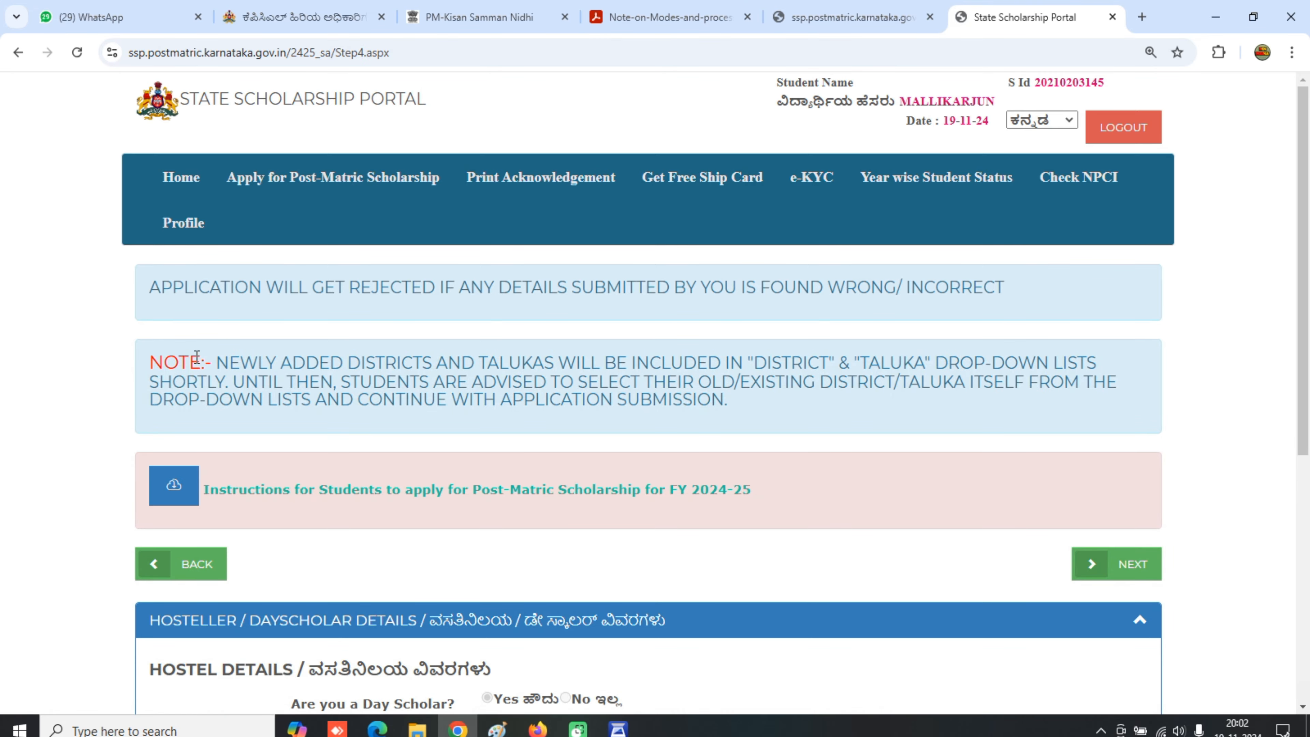
scroll(411, 471, "down", 5)
scroll(412, 471, "up", 3)
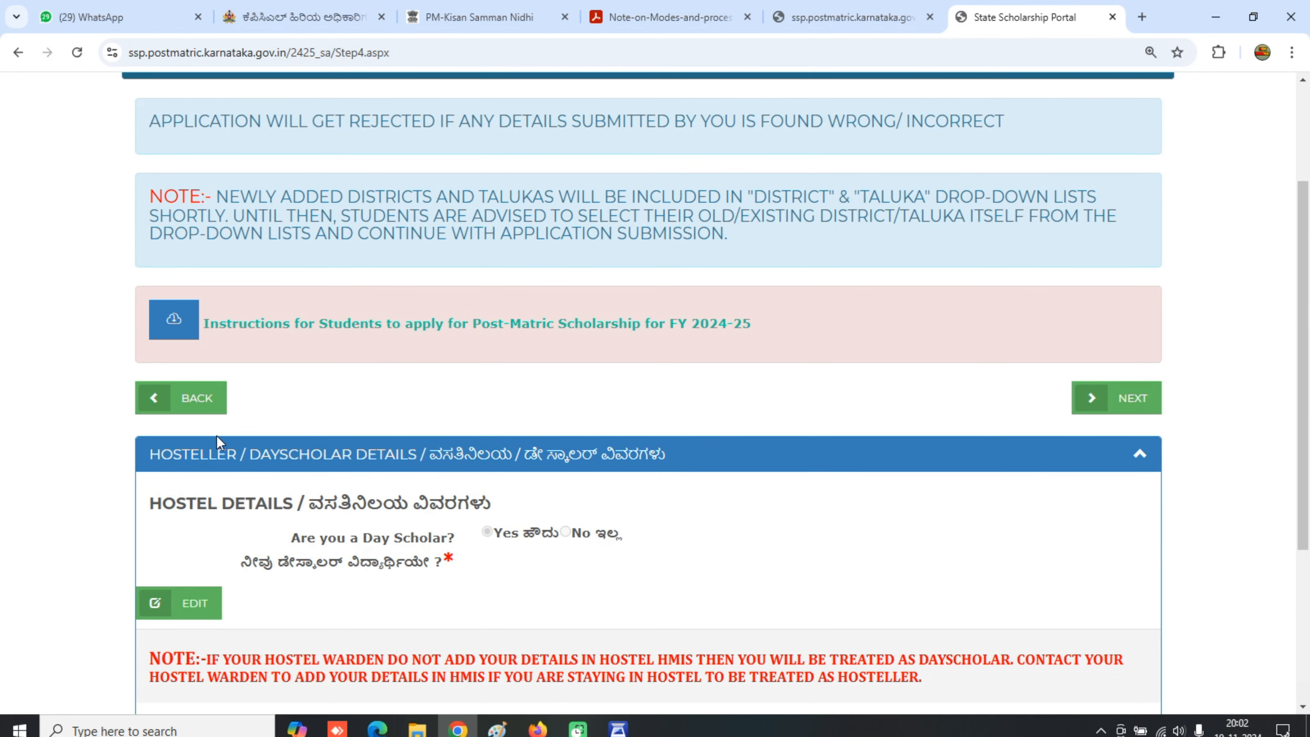
left_click(193, 399)
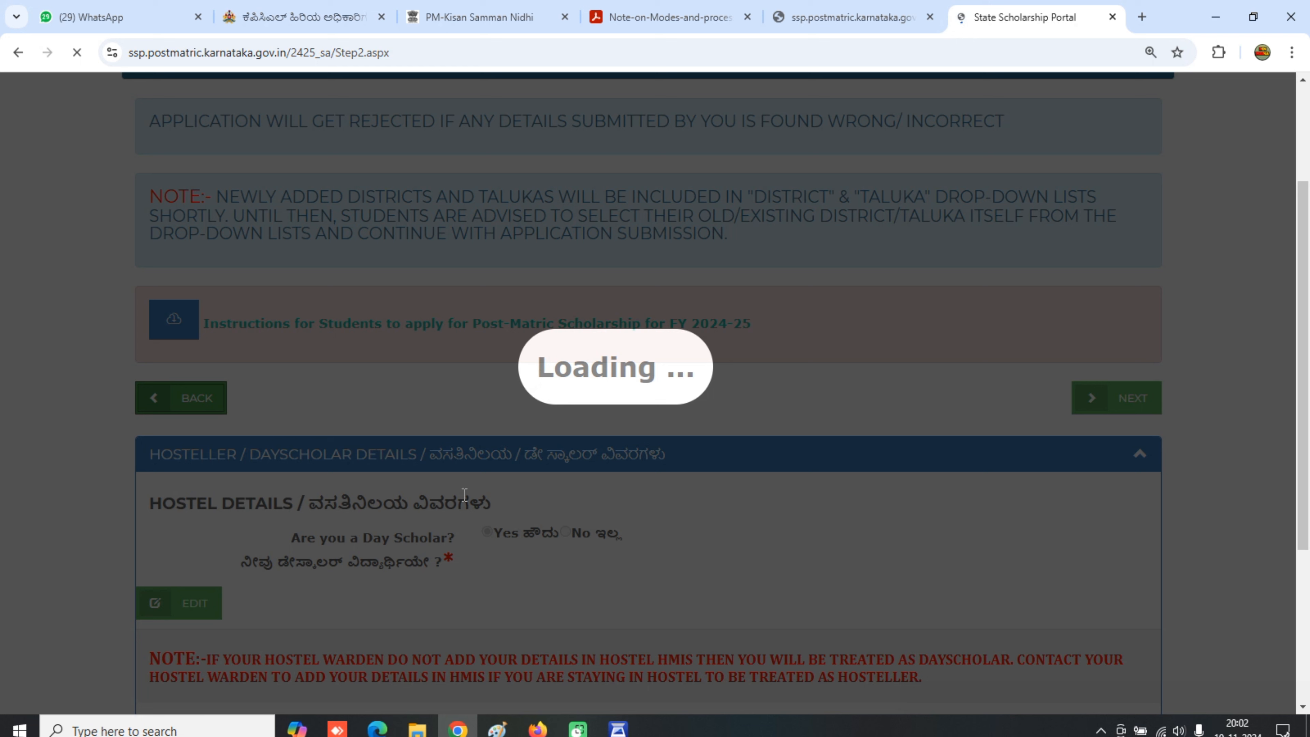
scroll(464, 494, "down", 20)
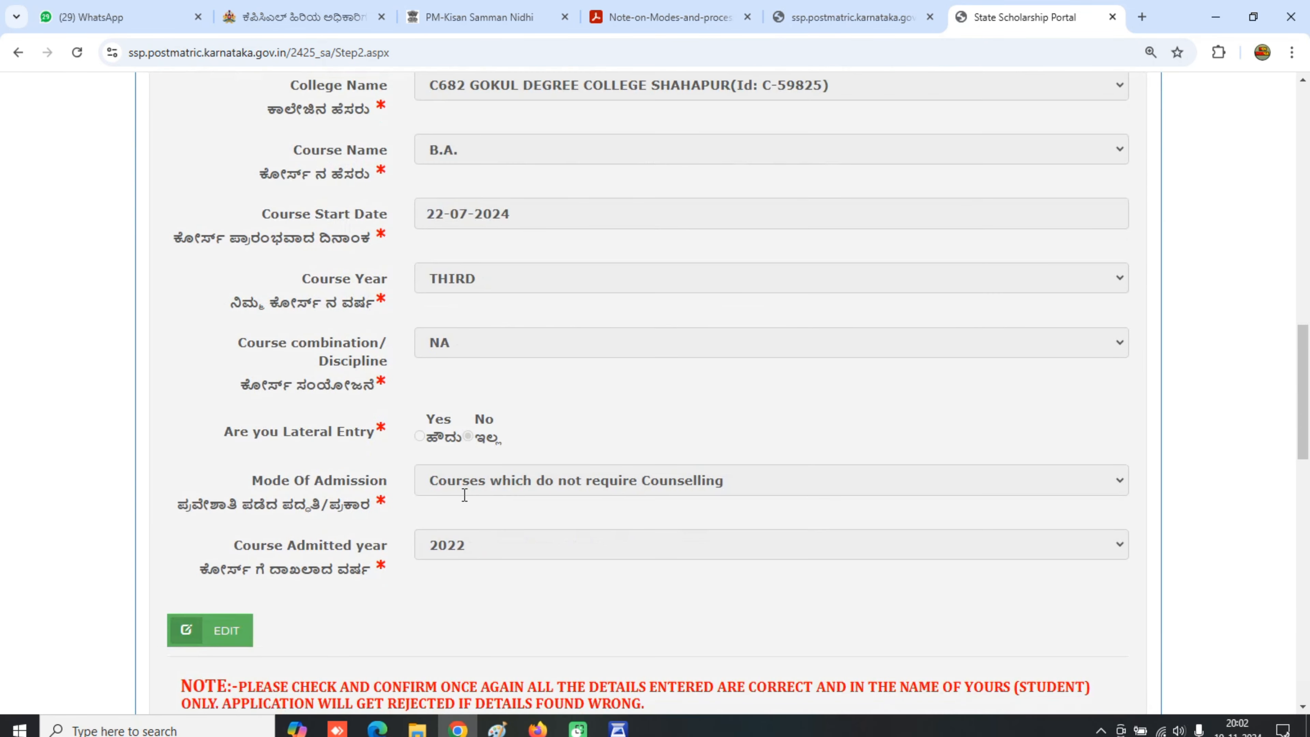
scroll(465, 494, "down", 10)
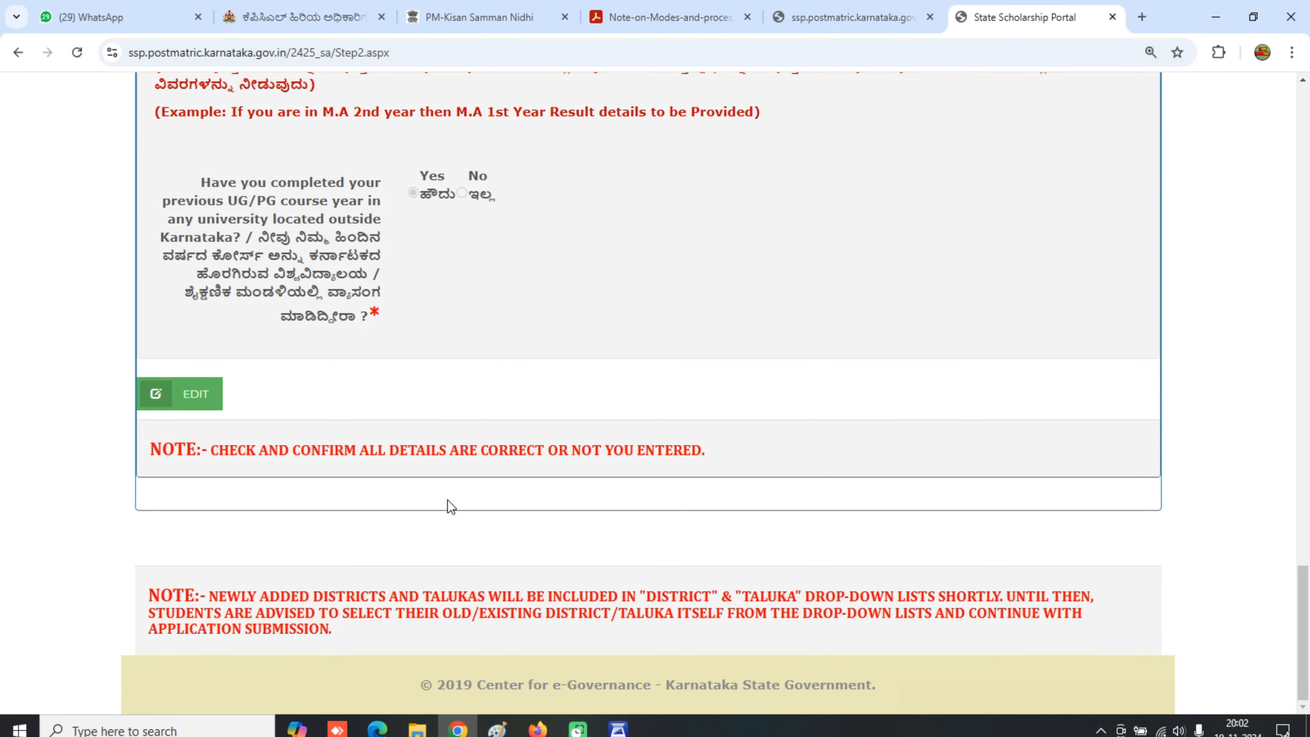
left_click(181, 394)
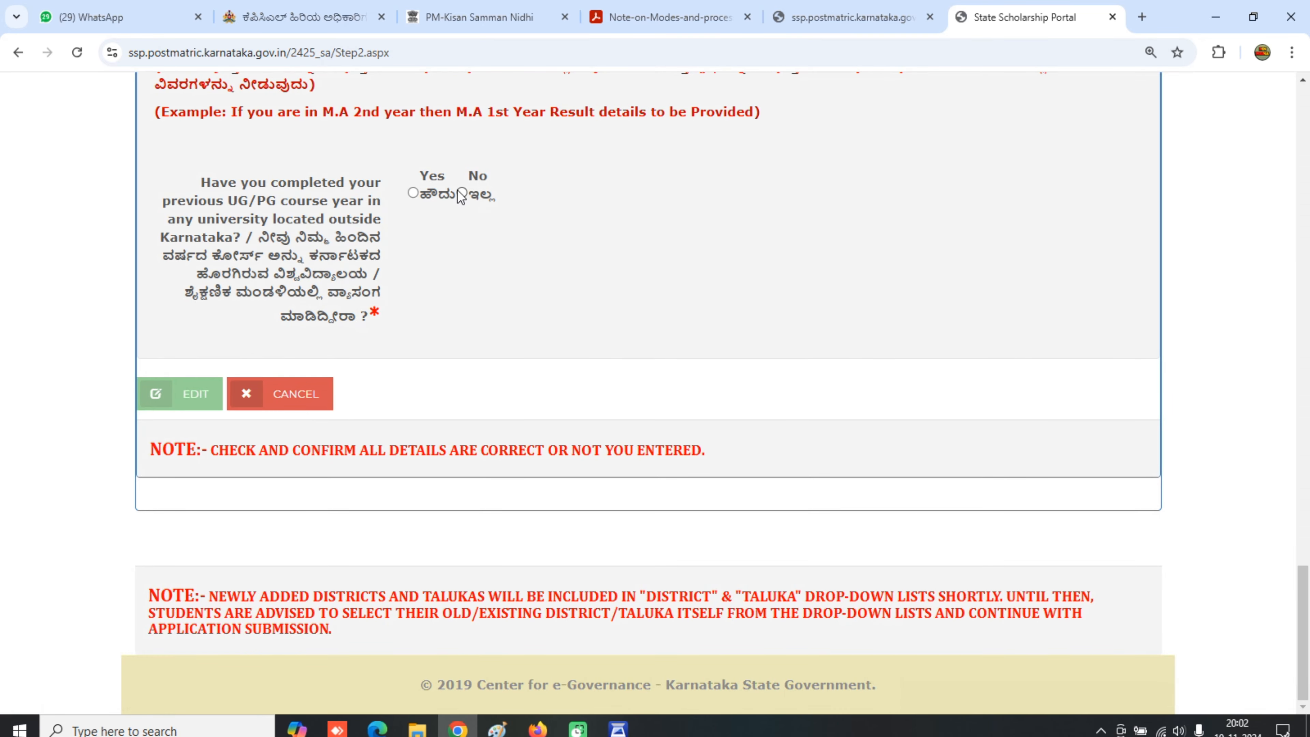
- Answer No to studying outside Karnataka and select RAICHUR UNIVERSITY as the university
left_click(461, 193)
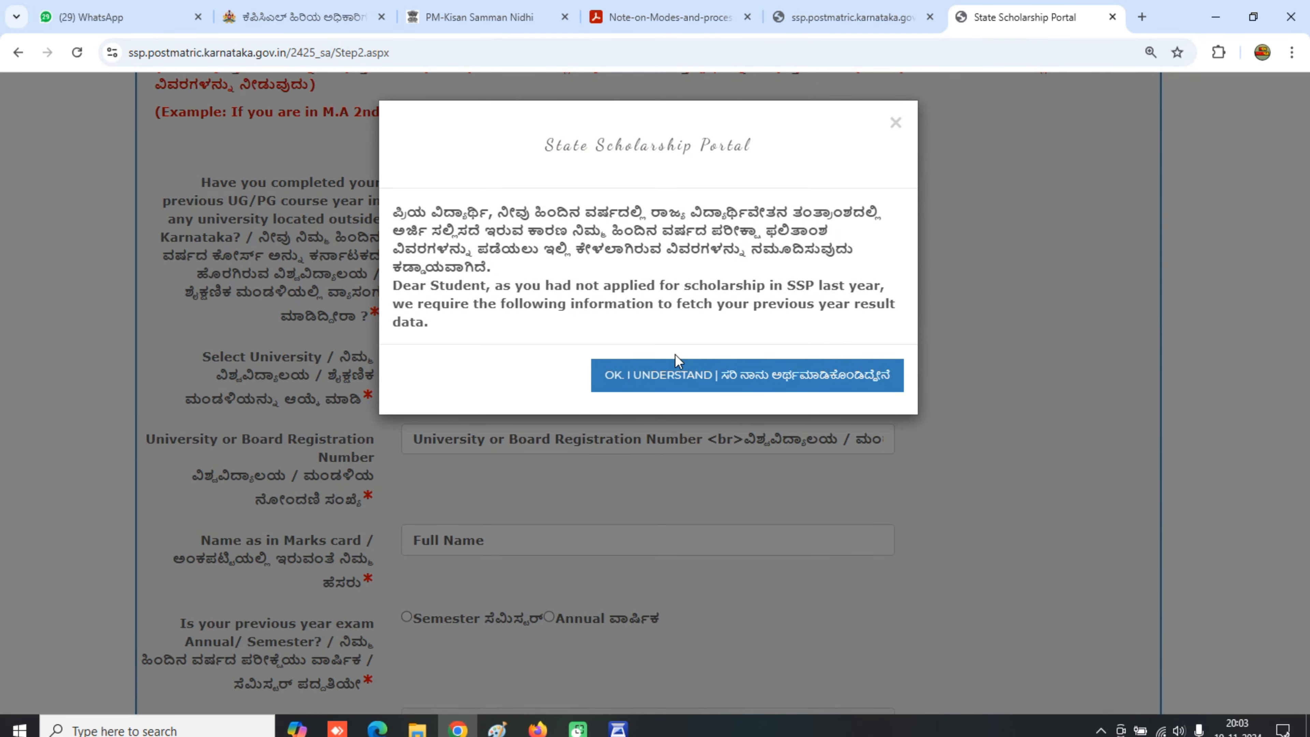
left_click(675, 353)
scroll(491, 340, "down", 2)
left_click(491, 283)
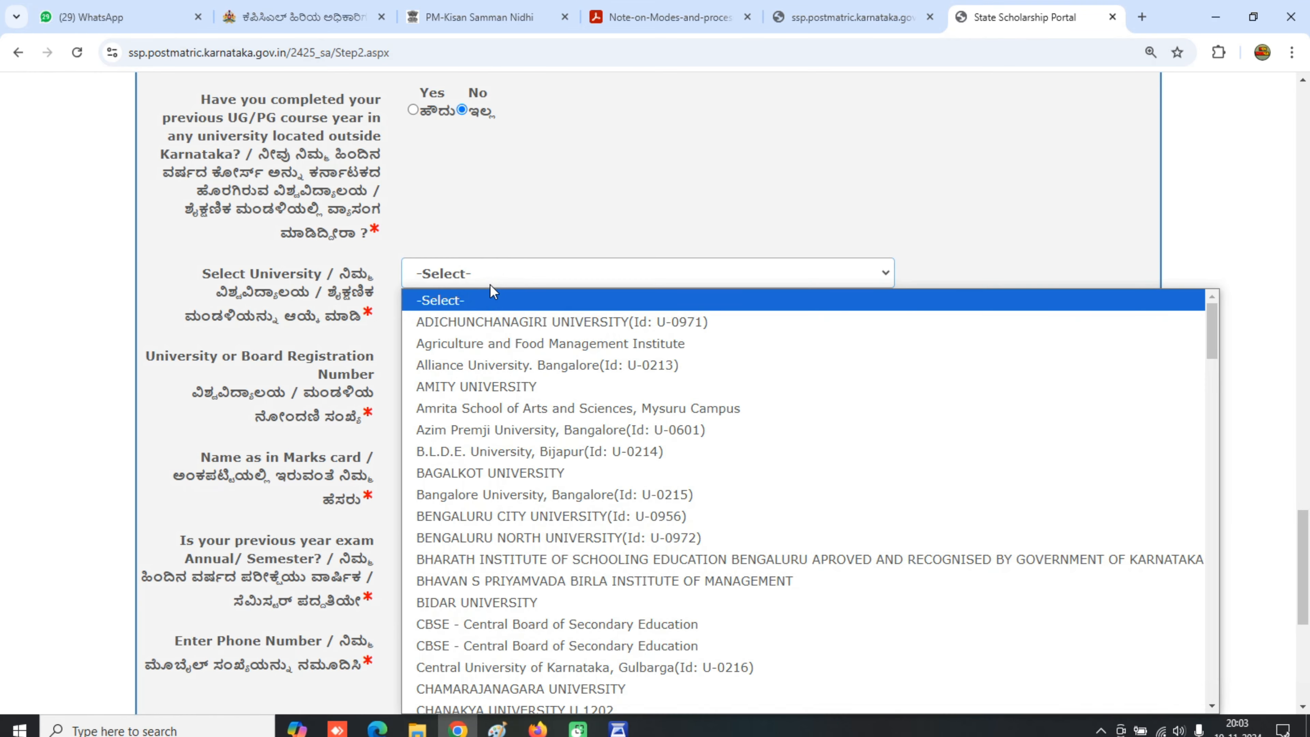
type("raichur")
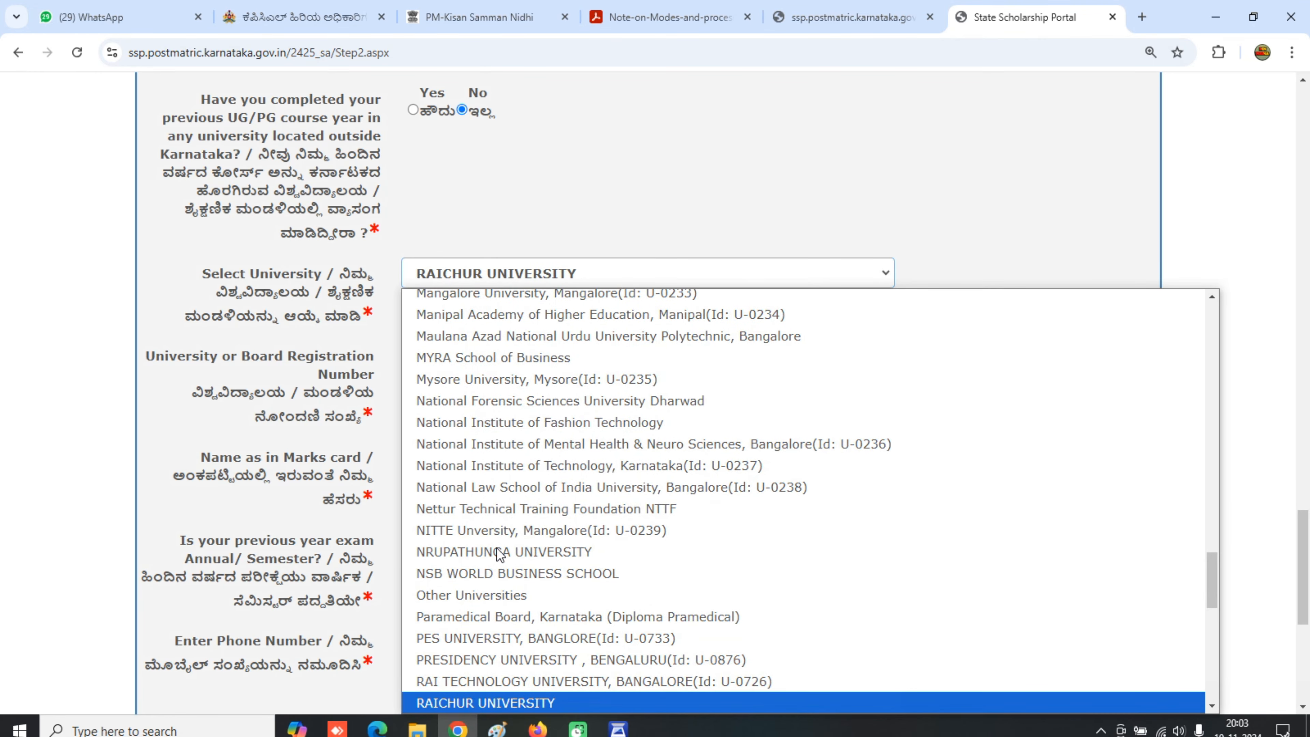
left_click(553, 702)
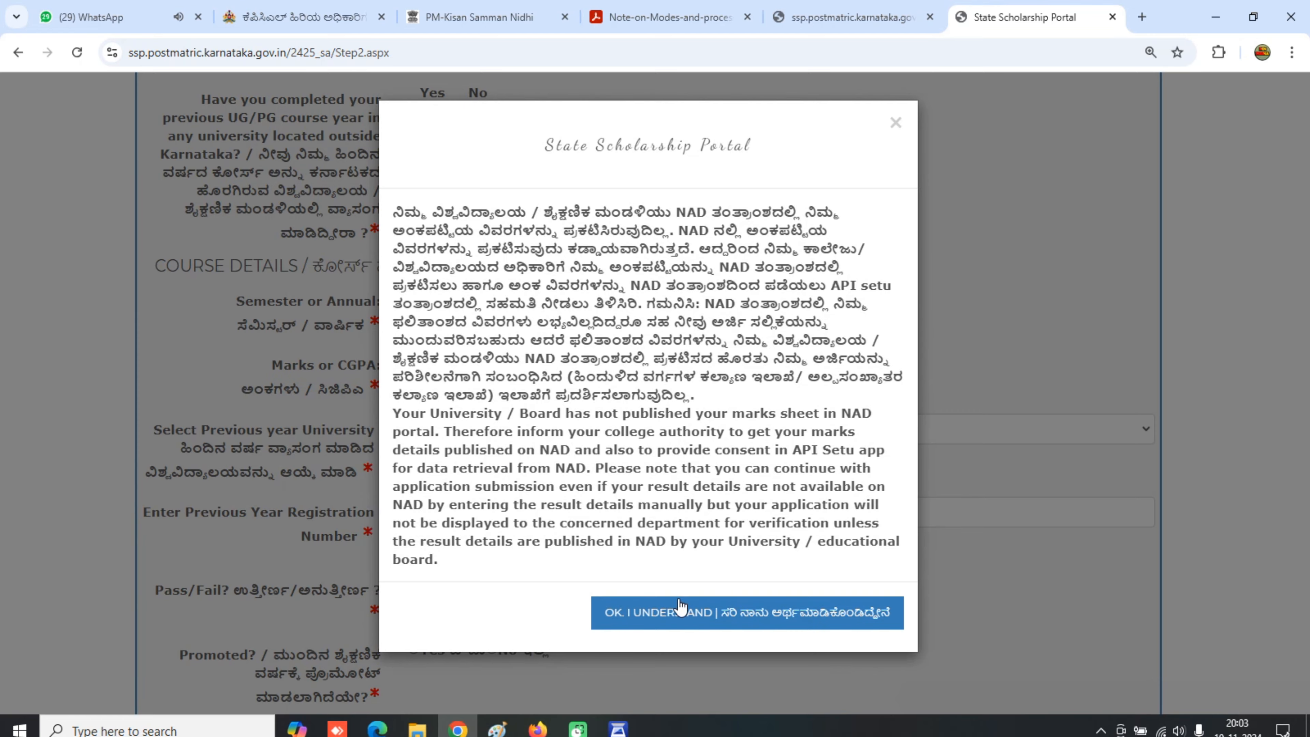
left_click(687, 626)
- Set the previous-year university to RAICHUR UNIVERSITY and view the Final Submit summary
left_click(500, 436)
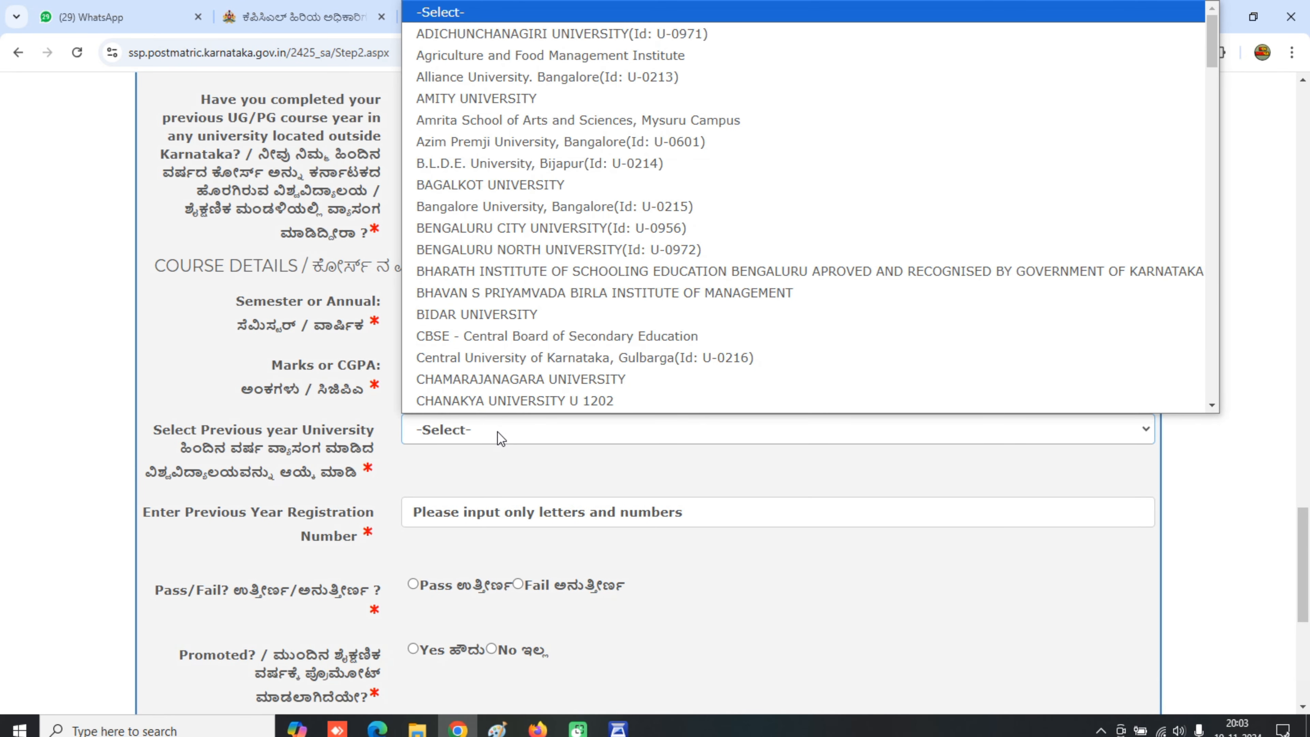
type("raic")
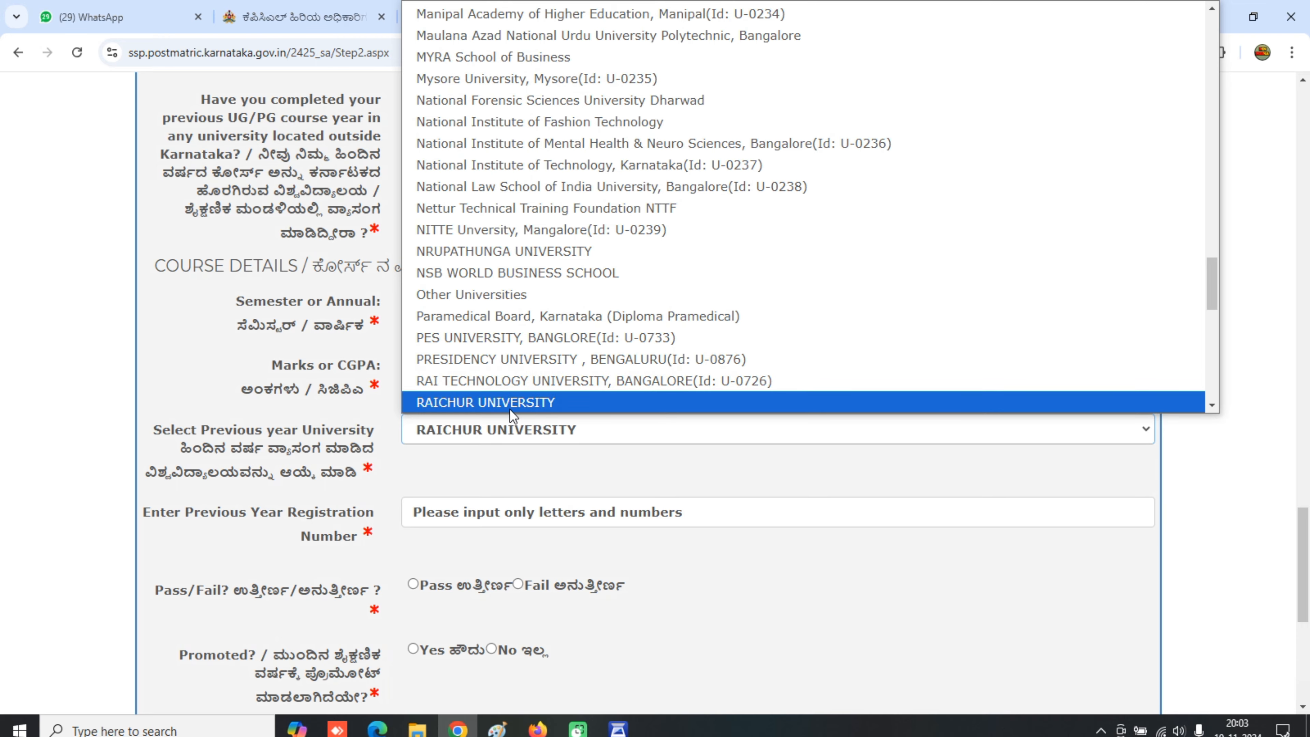
left_click(511, 404)
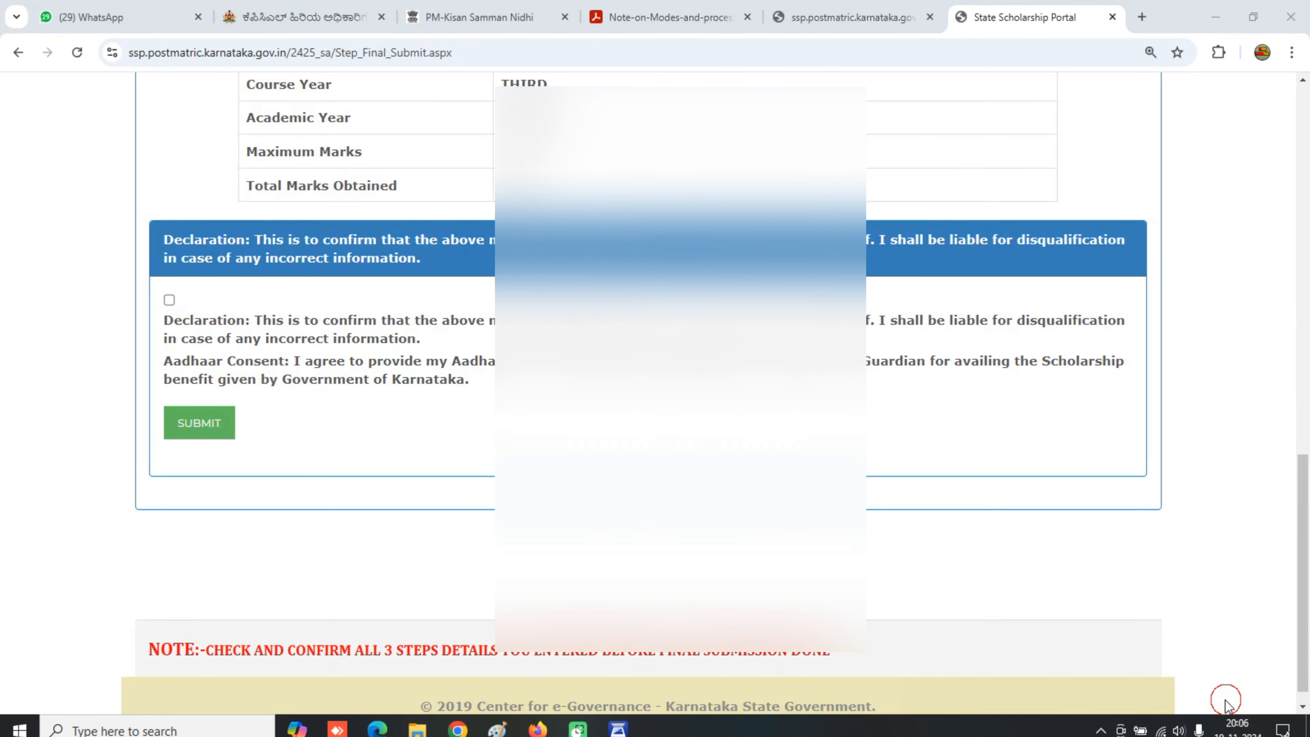
left_click(1223, 696)
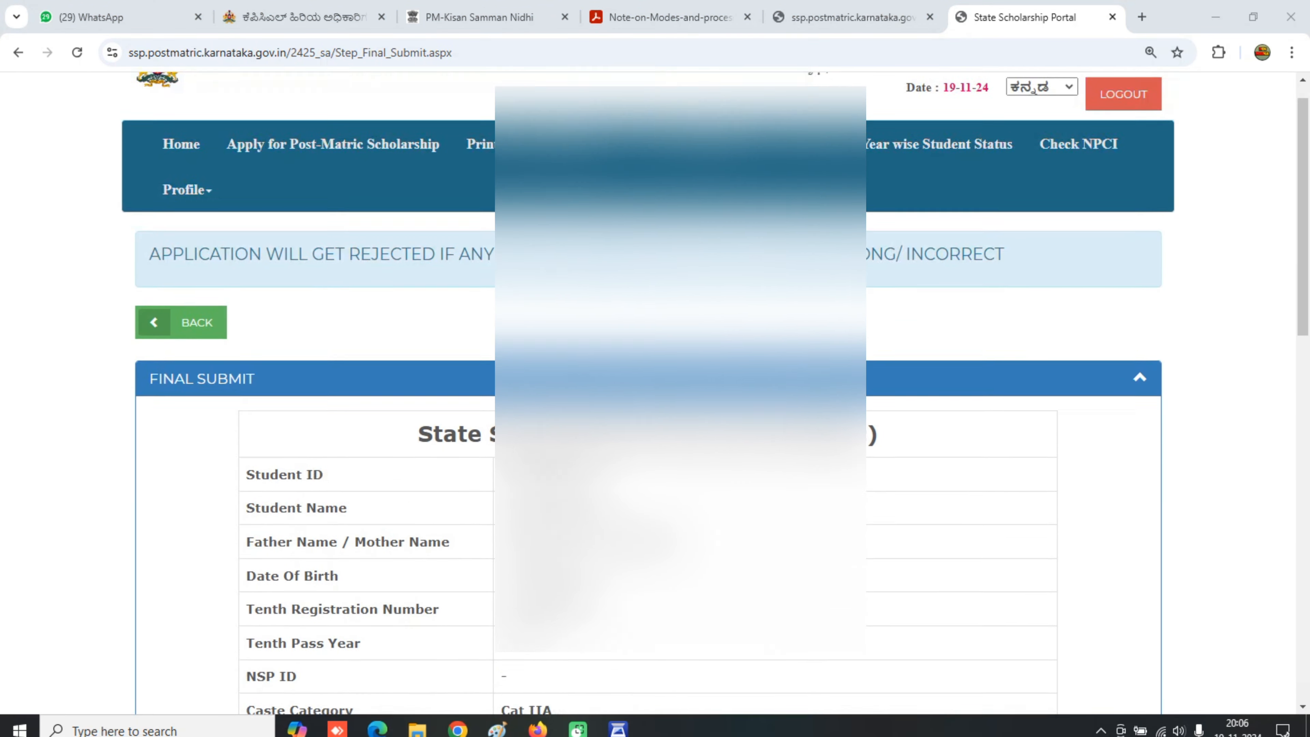
- Tick the declaration and Aadhaar consent box, submit the application and close the confirmation
scroll(655, 392, "down", 4)
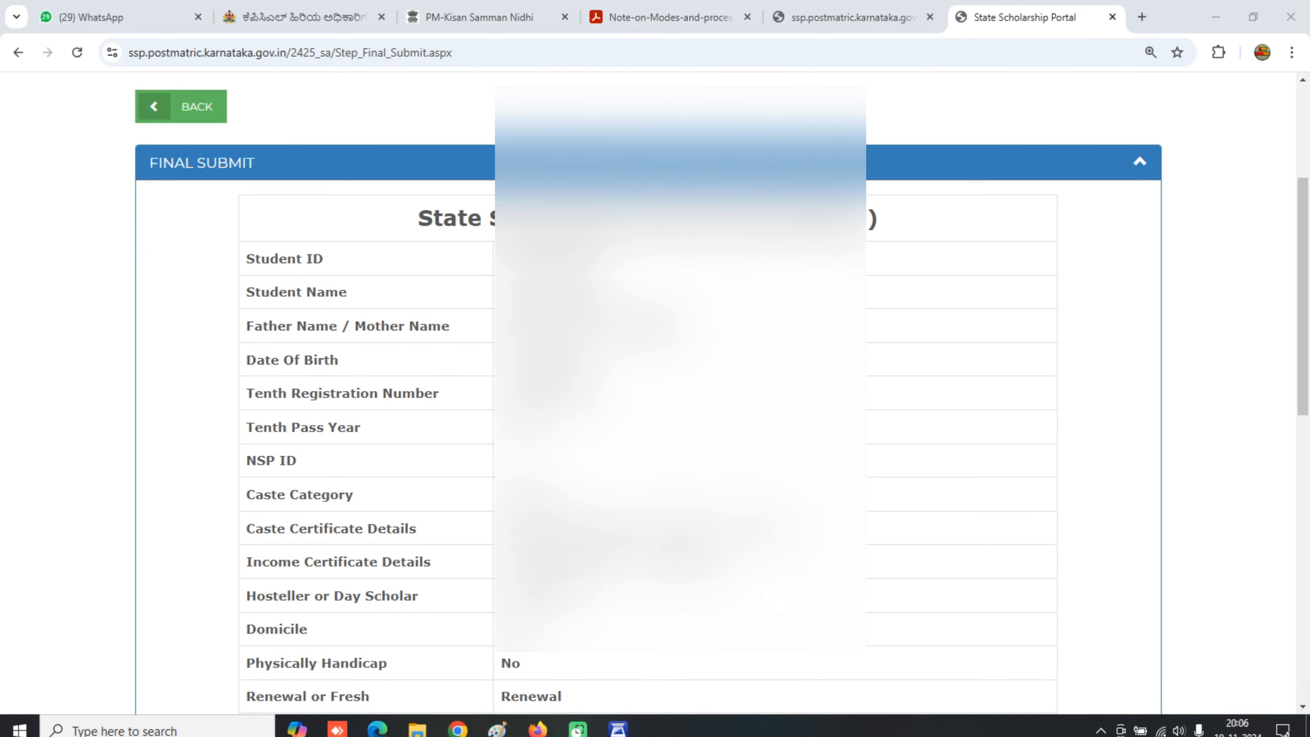
scroll(656, 392, "down", 2)
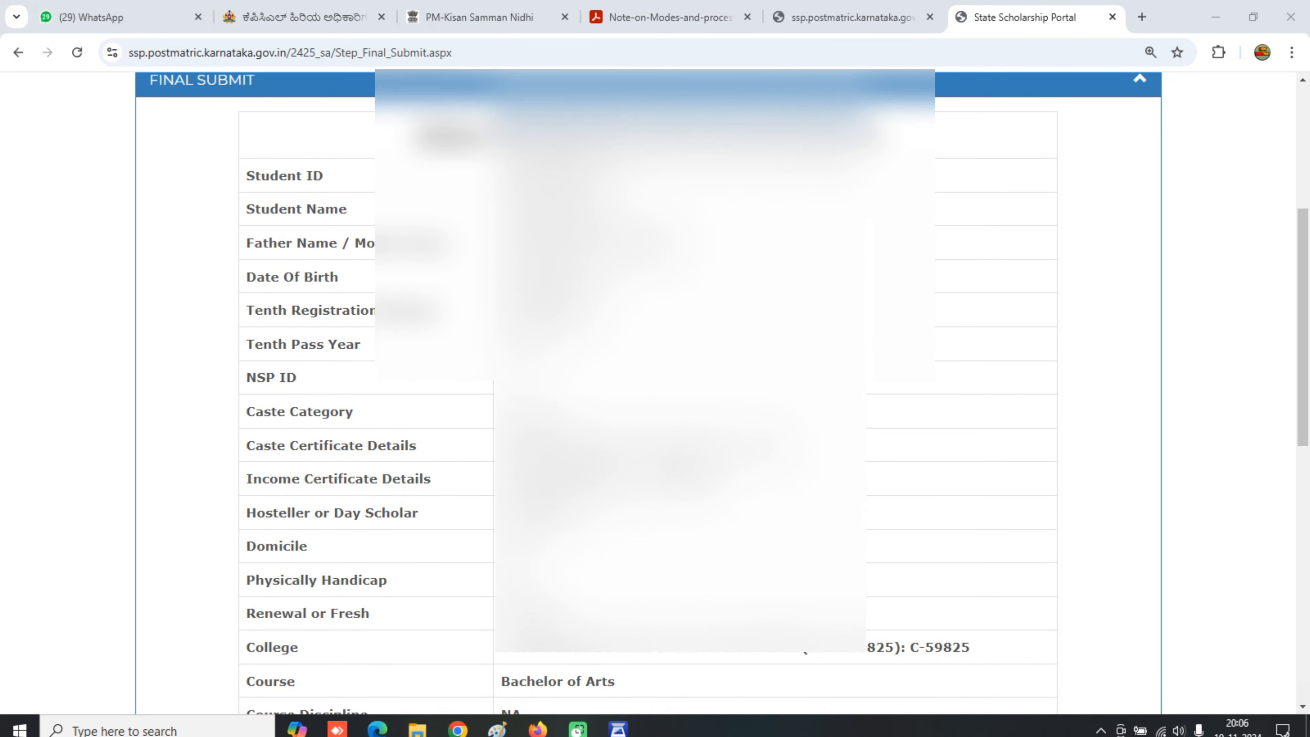
scroll(655, 393, "down", 2)
scroll(655, 393, "down", 6)
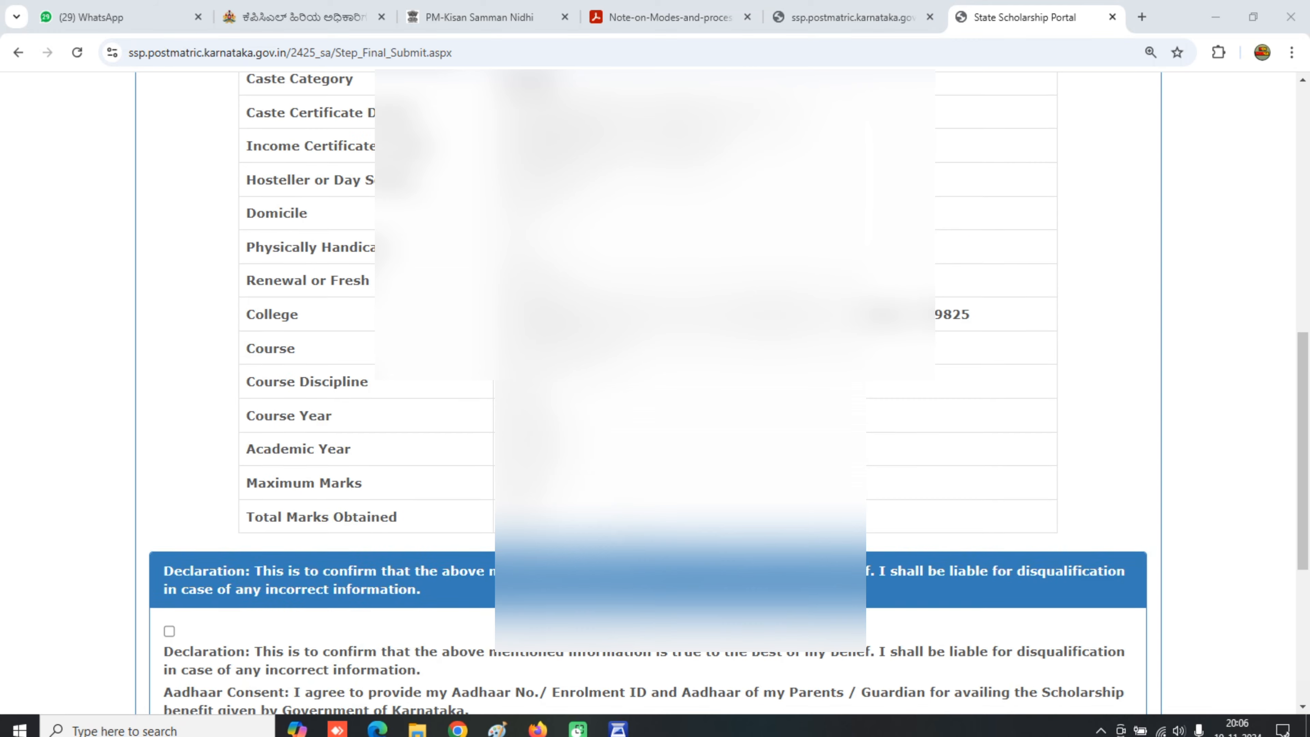
scroll(655, 392, "down", 4)
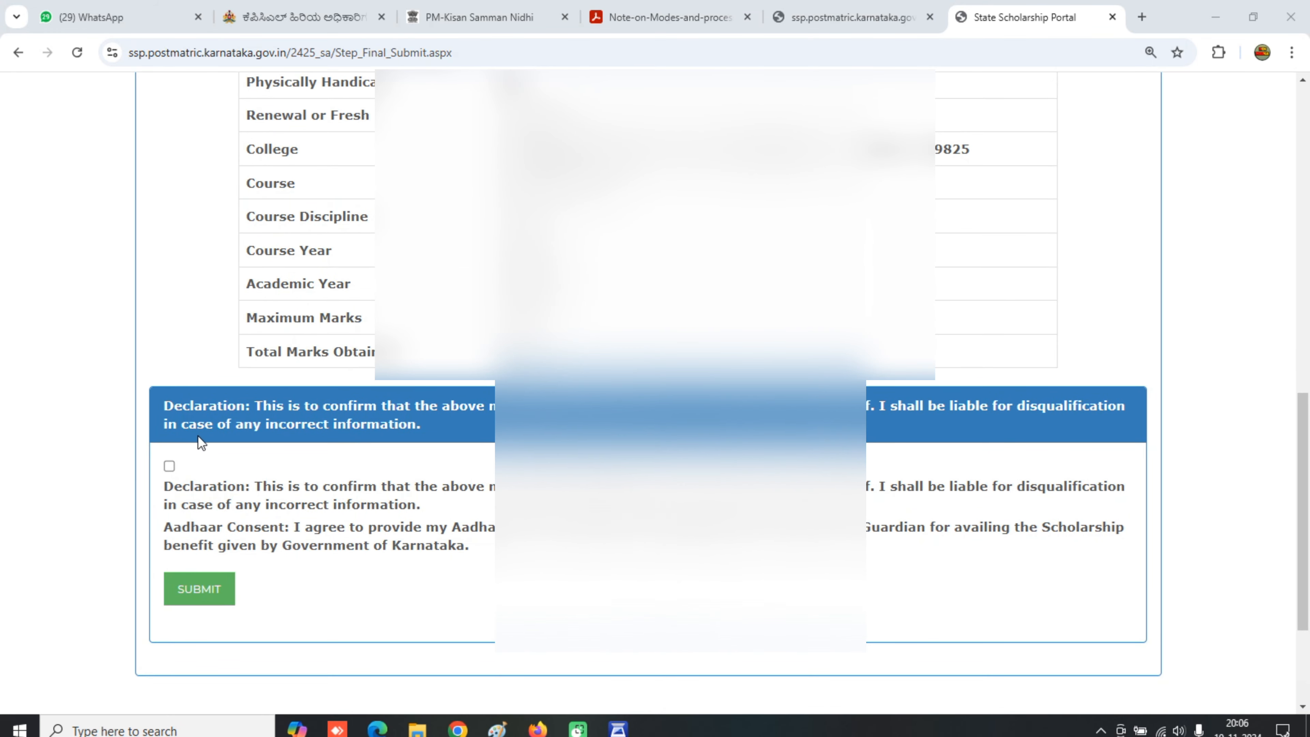
left_click(169, 466)
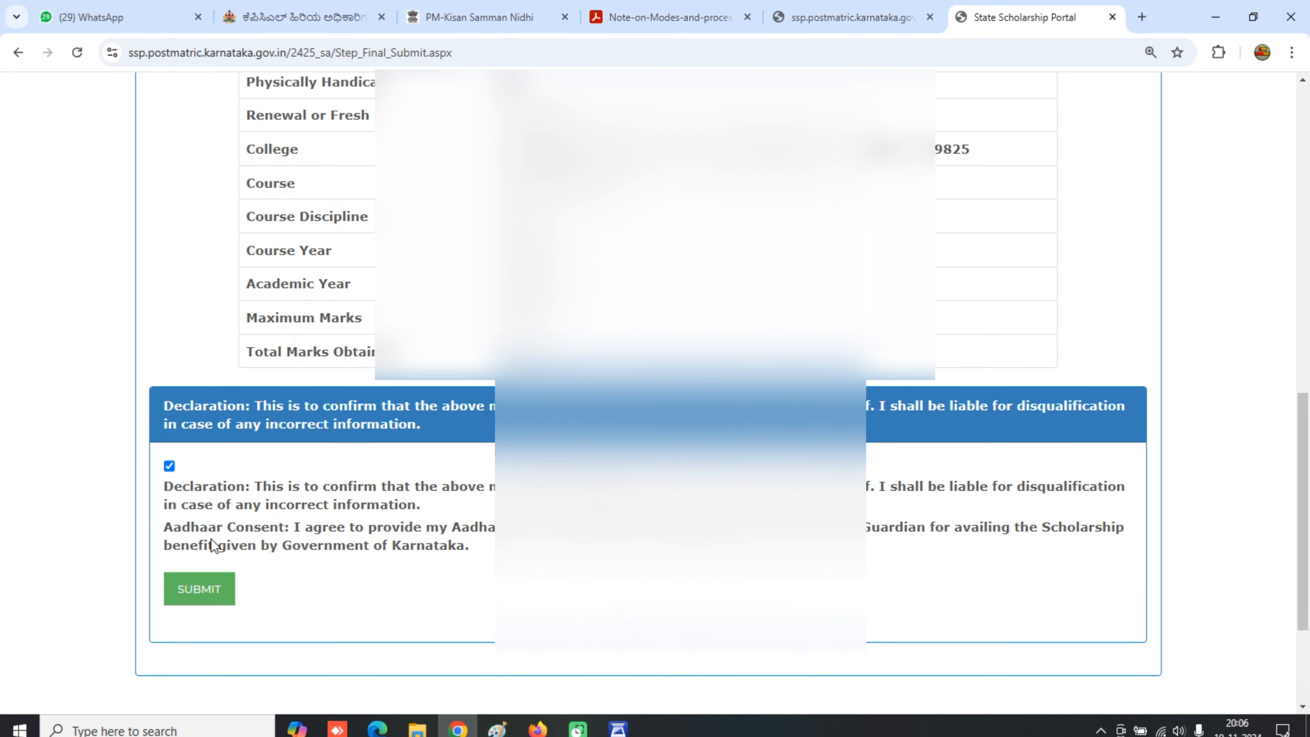
left_click(208, 596)
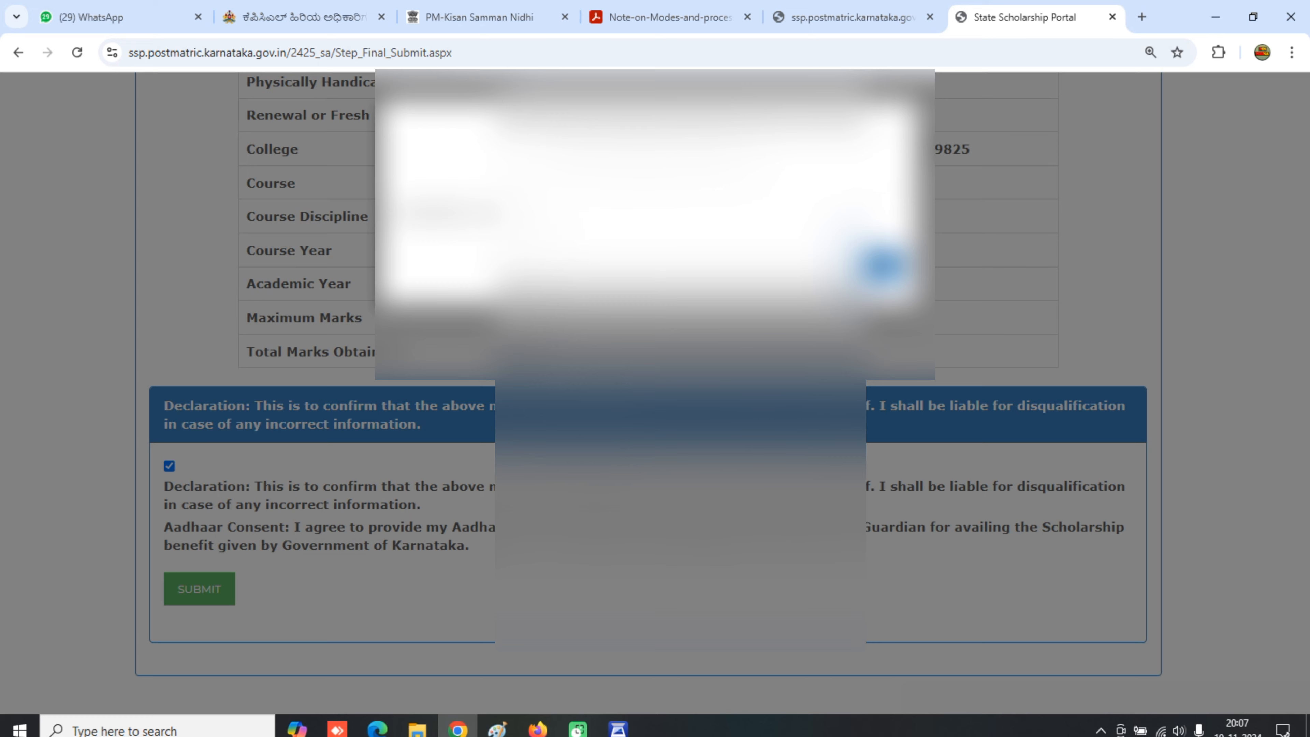
left_click(882, 266)
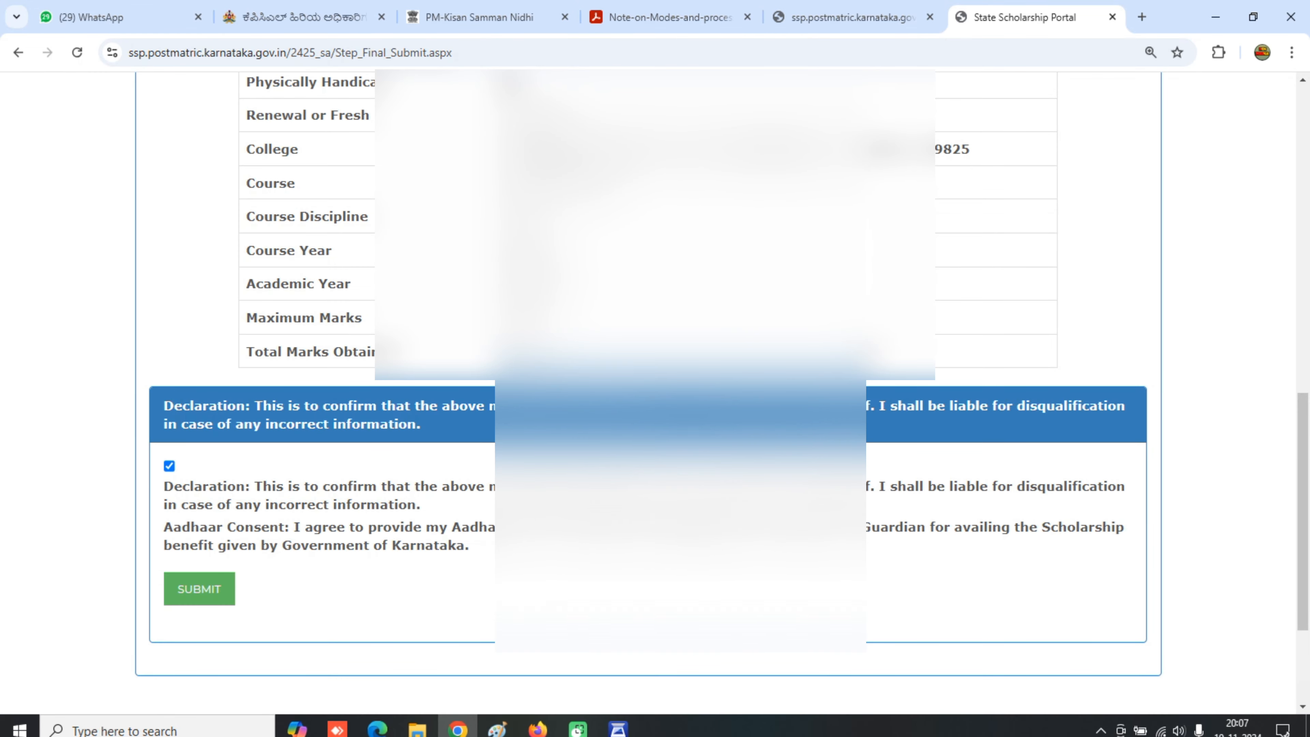
scroll(892, 382, "up", 10)
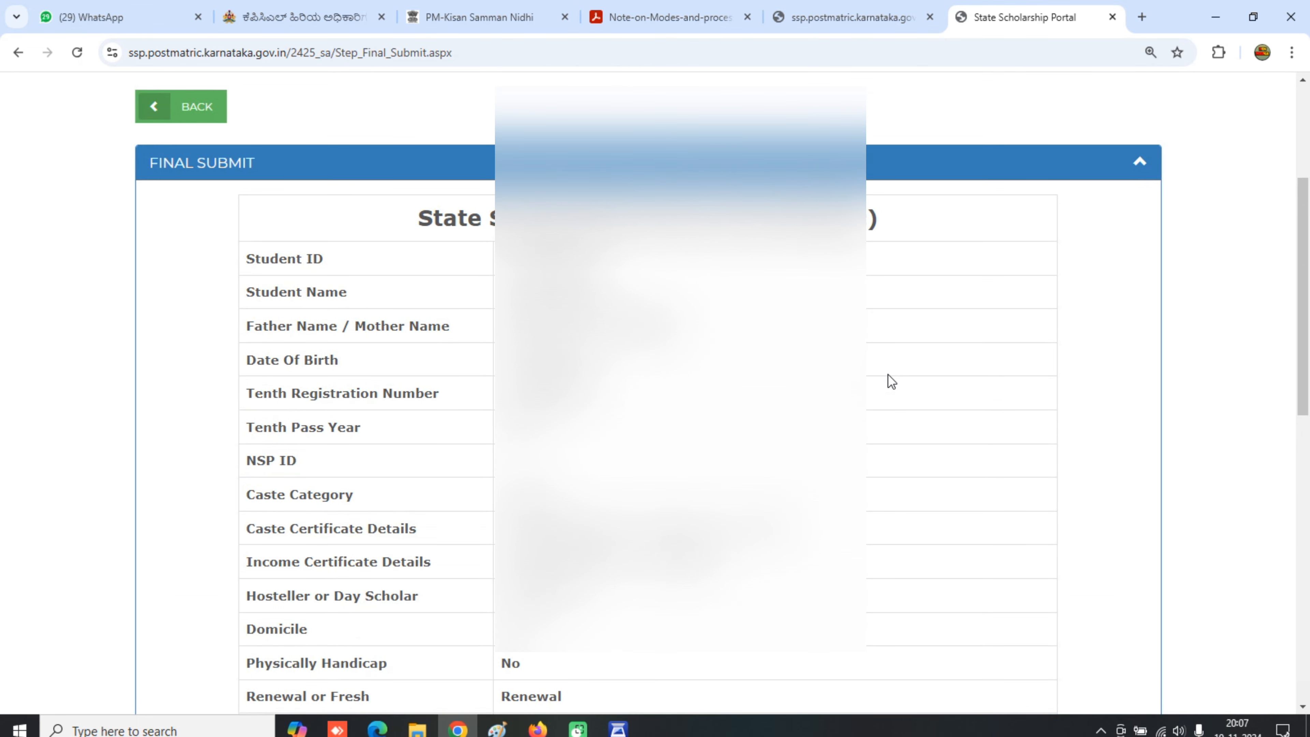